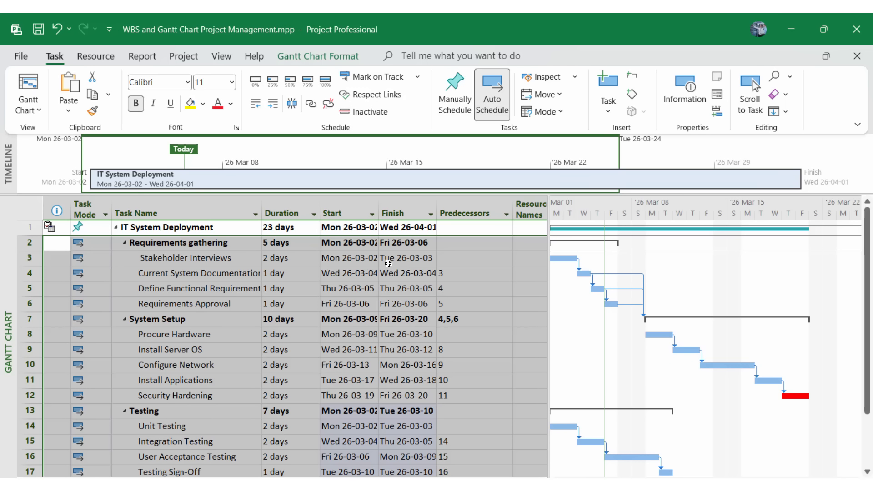
Select the Current System Documentation task in the finished 15-day plan.
{"action": "left_click", "coordinate": [198, 273]}
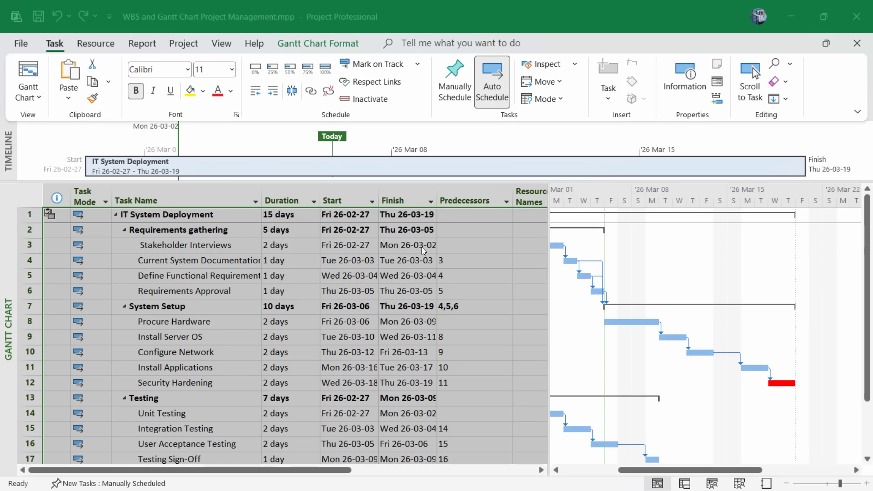
Open Assign Resources for all tasks and filter the resource list by Group.
{"action": "left_click", "coordinate": [25, 198]}
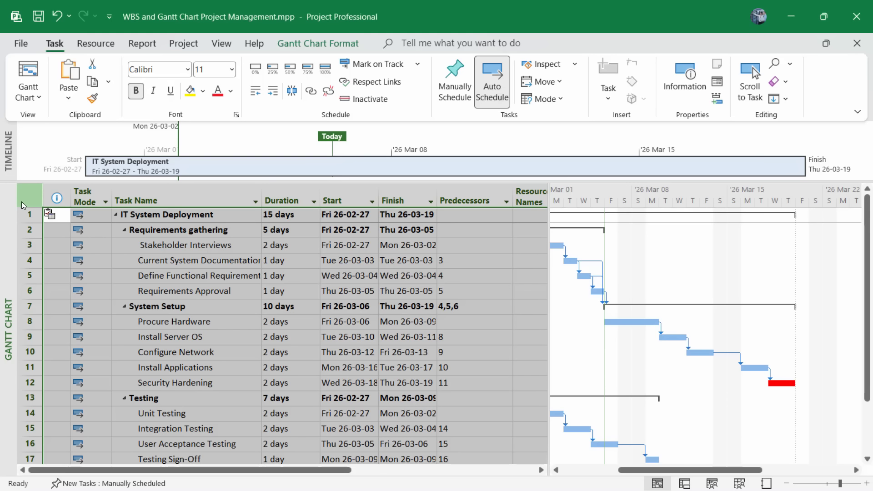
{"action": "left_click", "coordinate": [96, 43]}
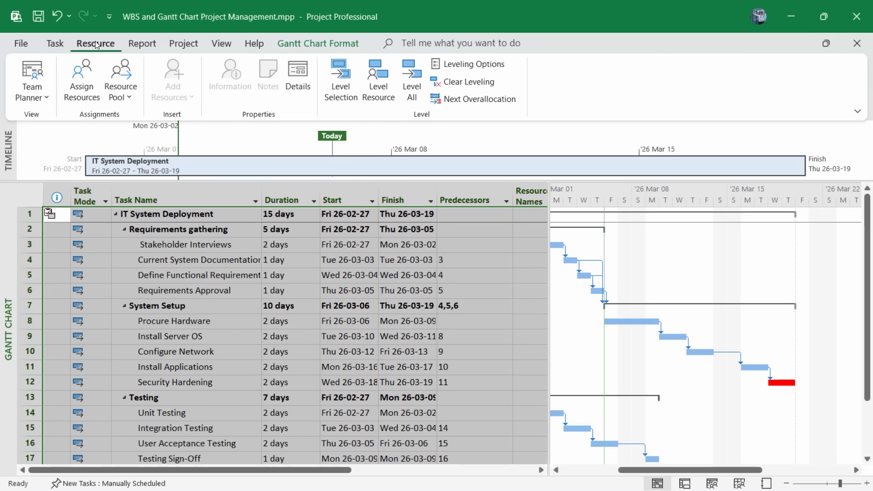
{"action": "left_click", "coordinate": [80, 93]}
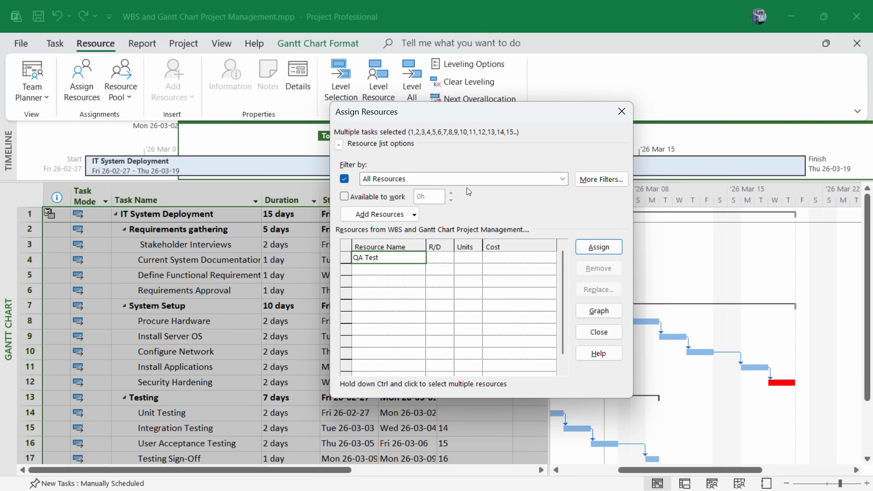
{"action": "left_click", "coordinate": [563, 180]}
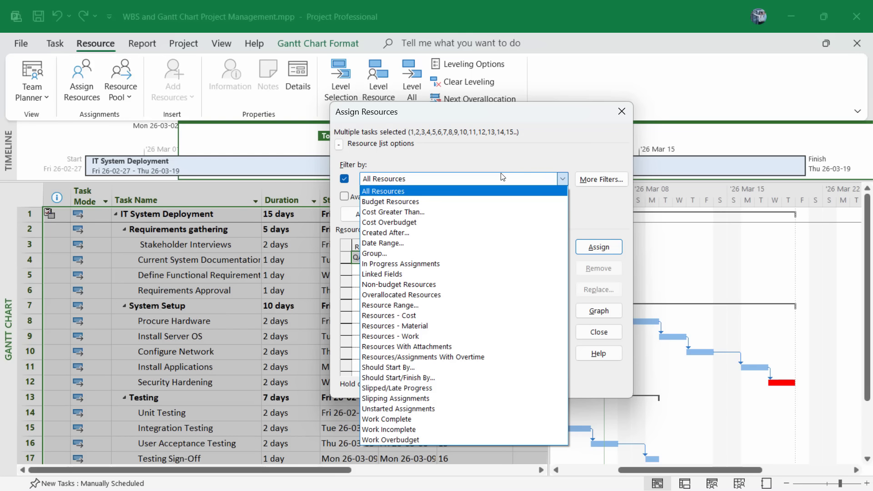
{"action": "left_click", "coordinate": [384, 253]}
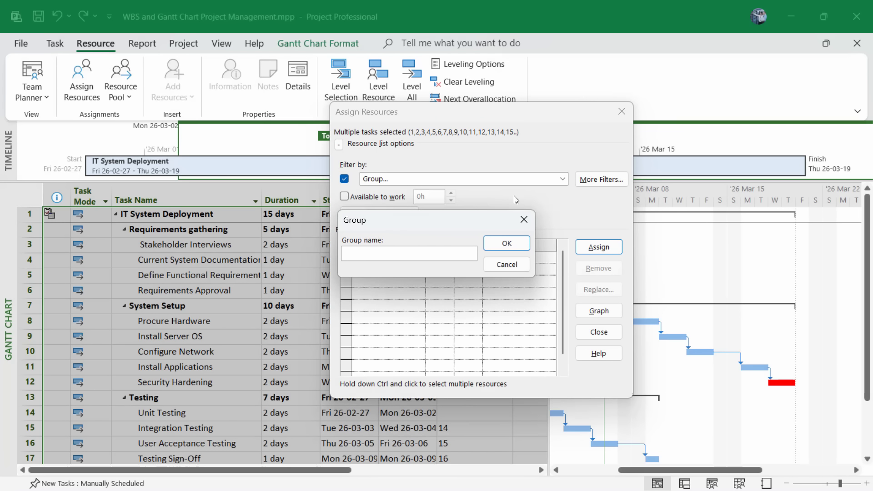
{"action": "left_click", "coordinate": [505, 244]}
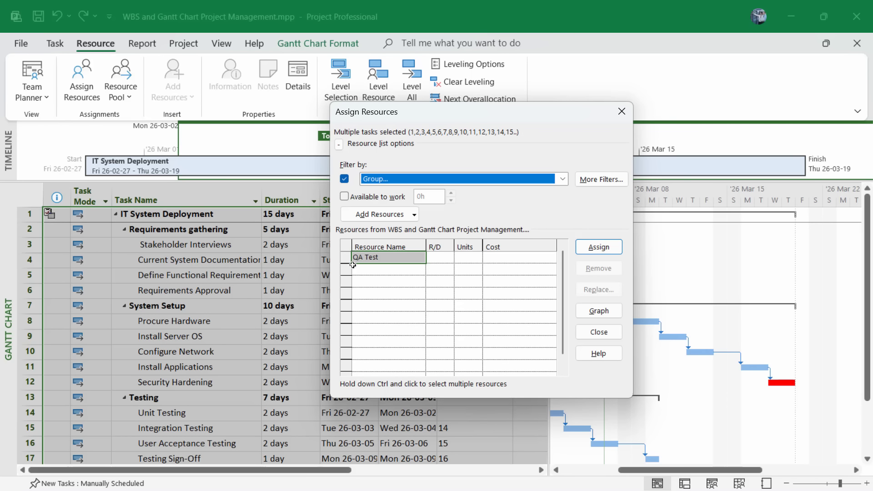
Add Project Manager, Network Engineer and Systems Administrator as resources below QA Test.
{"action": "left_click", "coordinate": [371, 270]}
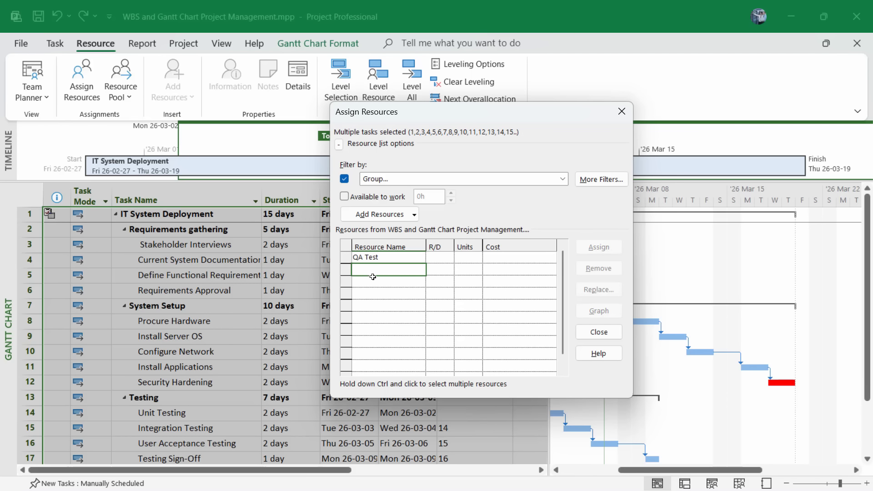
{"action": "left_click", "coordinate": [377, 270]}
{"action": "left_click", "coordinate": [388, 283]}
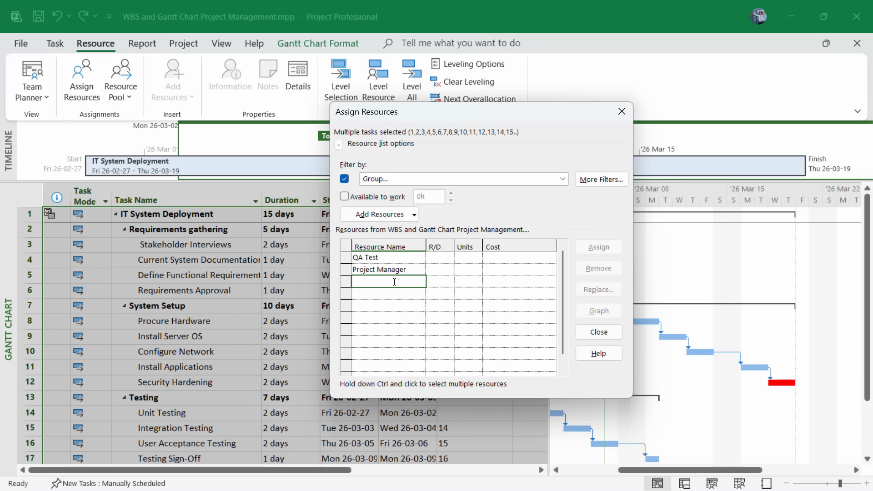
{"action": "type", "text": "Network Engineer"}
{"action": "left_click", "coordinate": [371, 293]}
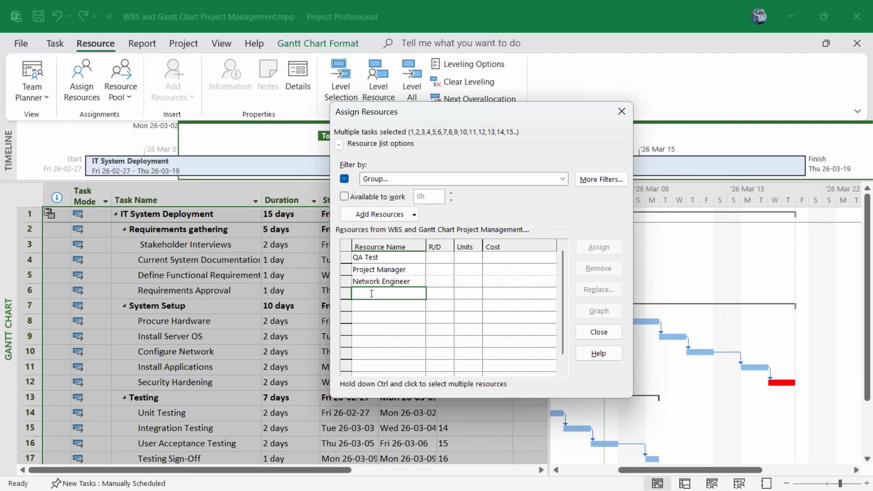
{"action": "type", "text": "Systems Administrator"}
{"action": "left_click", "coordinate": [380, 281]}
{"action": "left_click", "coordinate": [392, 270]}
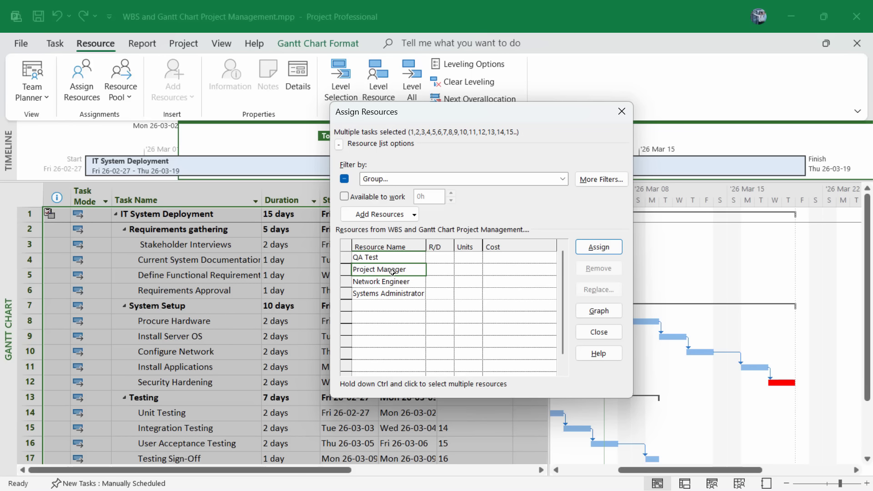
{"action": "left_click", "coordinate": [389, 258]}
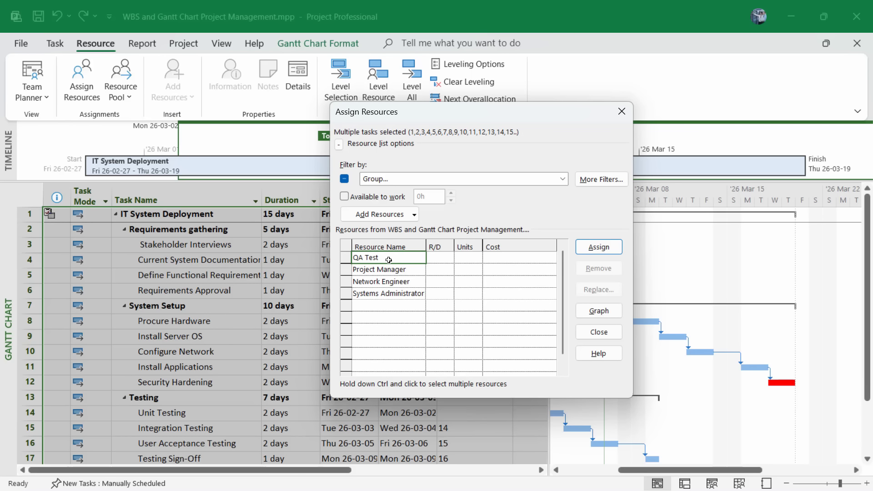
{"action": "left_click", "coordinate": [599, 334]}
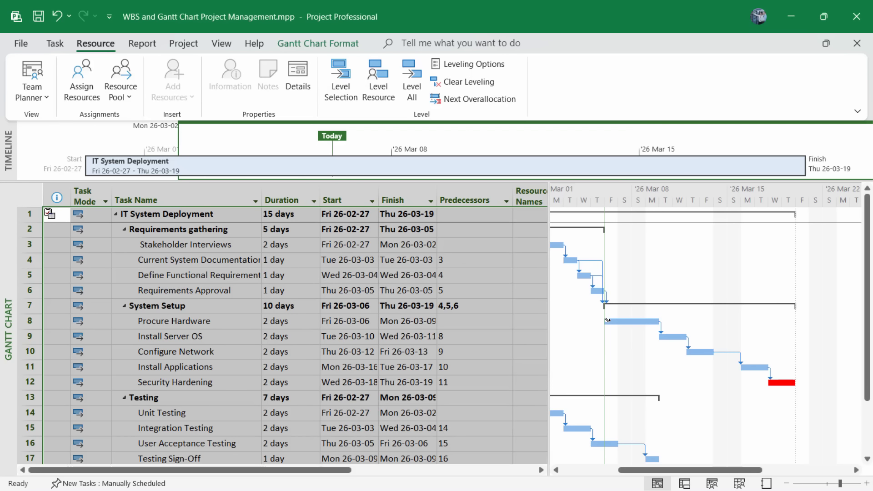
Insert a Resource Names column at the end of the task table after WBS.
{"action": "left_click_drag", "start_coordinate": [234, 470], "coordinate": [402, 460]}
{"action": "left_click_drag", "start_coordinate": [479, 470], "coordinate": [500, 475]}
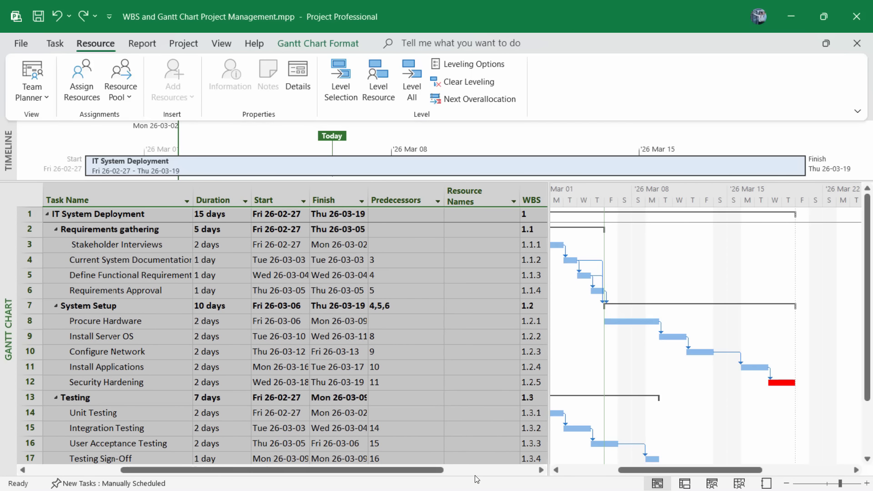
{"action": "left_click", "coordinate": [462, 191]}
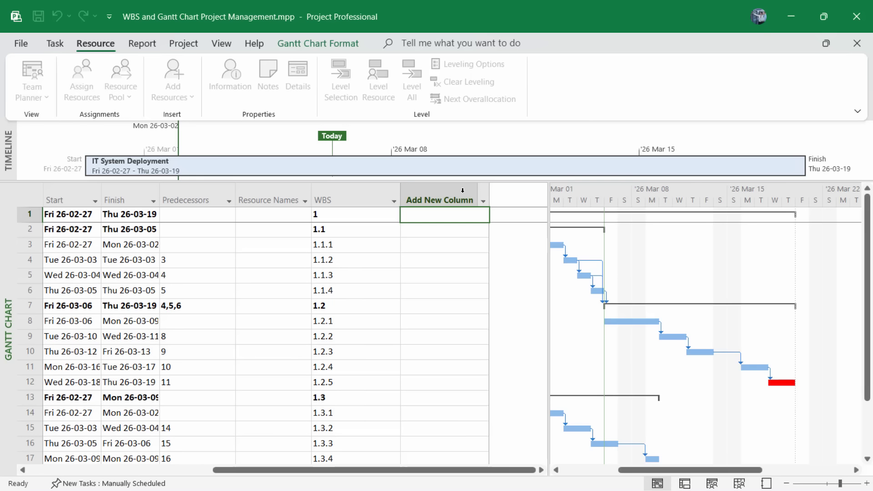
{"action": "right_click", "coordinate": [442, 192]}
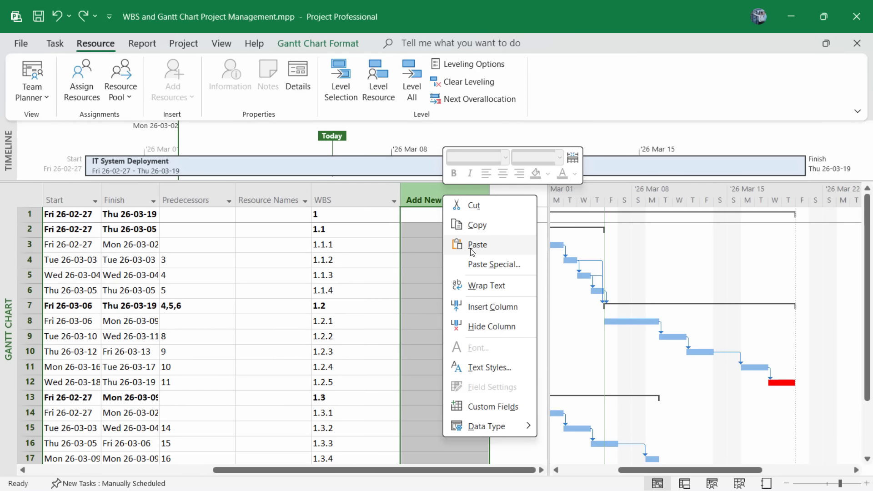
{"action": "left_click", "coordinate": [476, 308]}
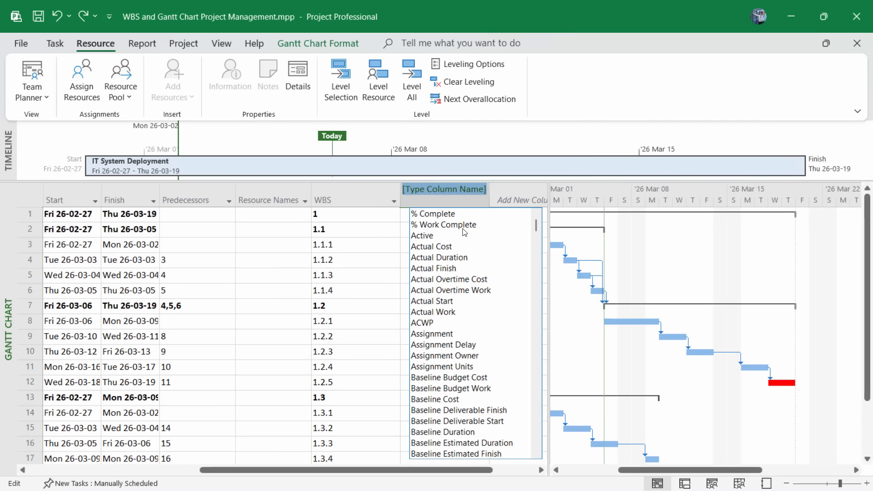
{"action": "scroll", "coordinate": [500, 287], "scroll_direction": "down", "scroll_amount": 5}
{"action": "scroll", "coordinate": [498, 291], "scroll_direction": "down", "scroll_amount": 20}
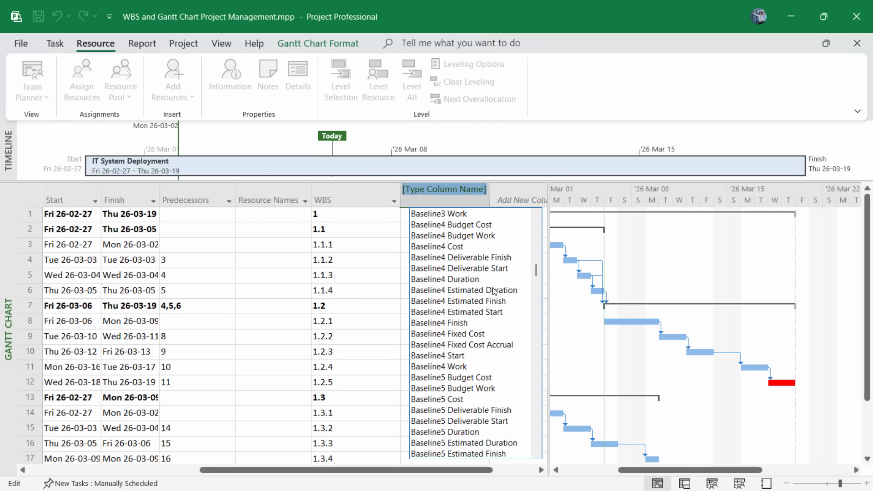
{"action": "scroll", "coordinate": [470, 317], "scroll_direction": "down", "scroll_amount": 7}
{"action": "scroll", "coordinate": [470, 319], "scroll_direction": "up", "scroll_amount": 5}
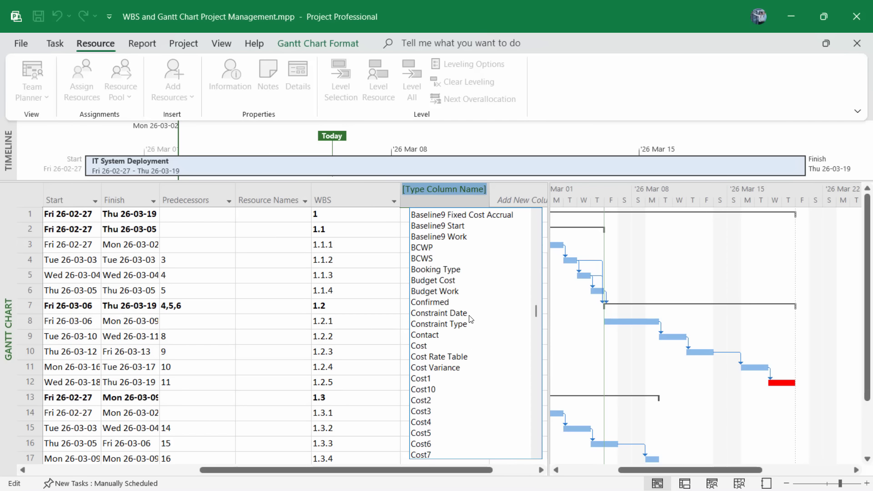
{"action": "scroll", "coordinate": [472, 325], "scroll_direction": "down", "scroll_amount": 20}
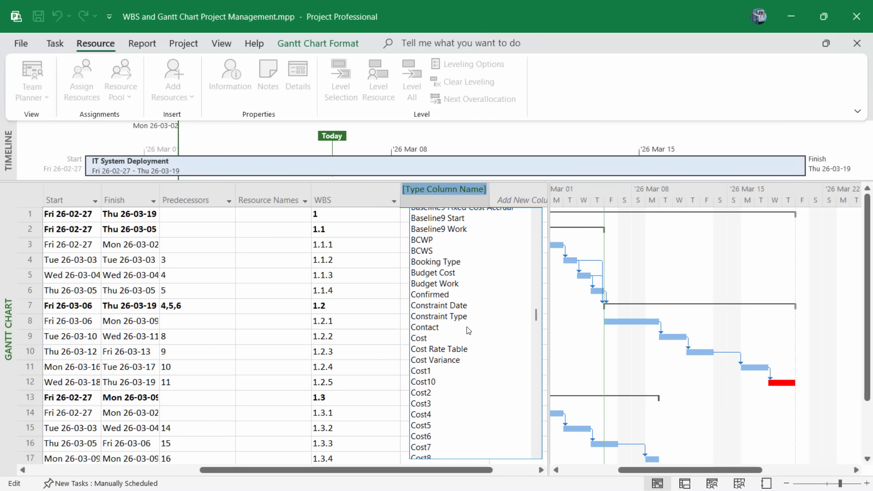
{"action": "scroll", "coordinate": [474, 330], "scroll_direction": "down", "scroll_amount": 20}
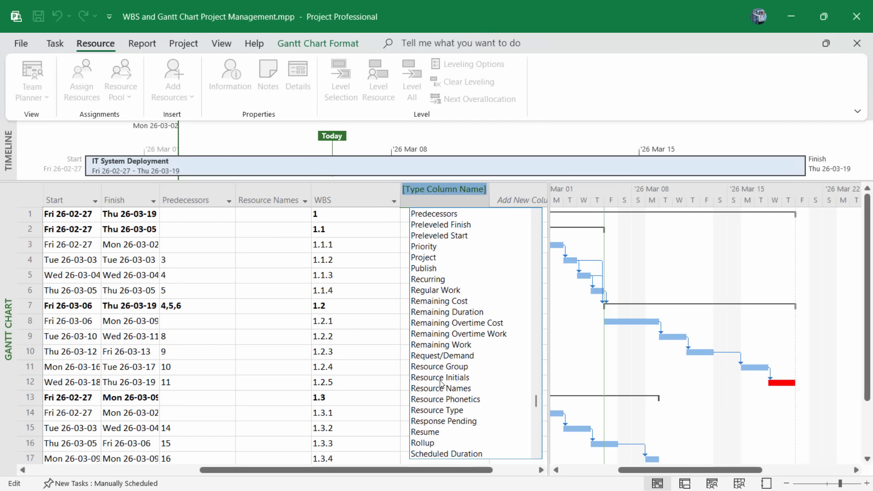
{"action": "left_click", "coordinate": [432, 389]}
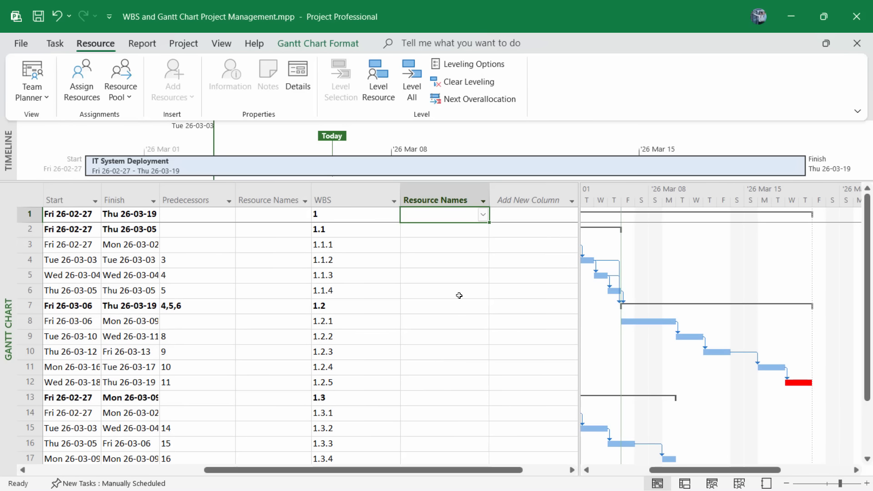
Assign Project Manager to the Stakeholder Interviews task (1.1.1).
{"action": "left_click_drag", "start_coordinate": [294, 474], "coordinate": [162, 474]}
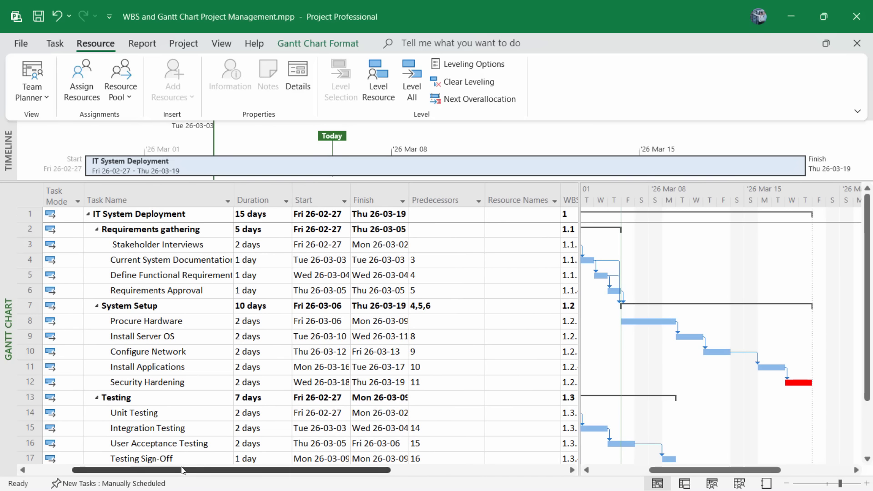
{"action": "left_click", "coordinate": [27, 245]}
{"action": "left_click_drag", "start_coordinate": [244, 474], "coordinate": [419, 474]}
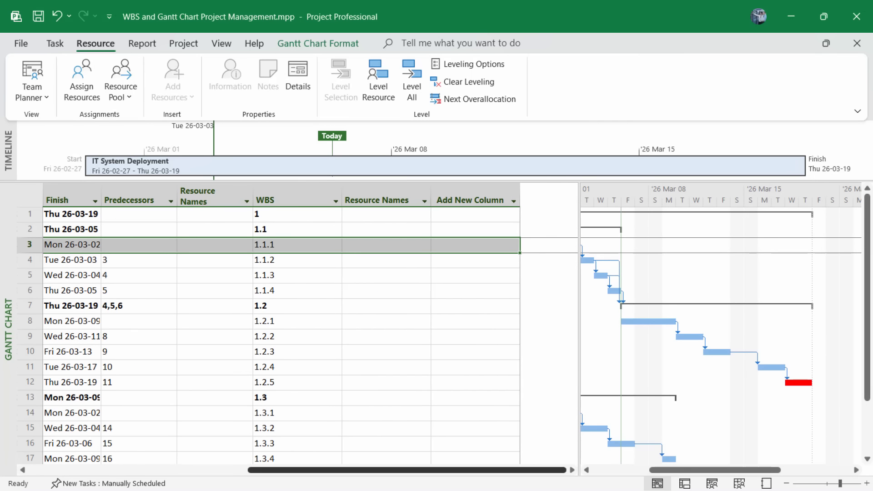
{"action": "left_click", "coordinate": [395, 246]}
{"action": "left_click", "coordinate": [425, 245]}
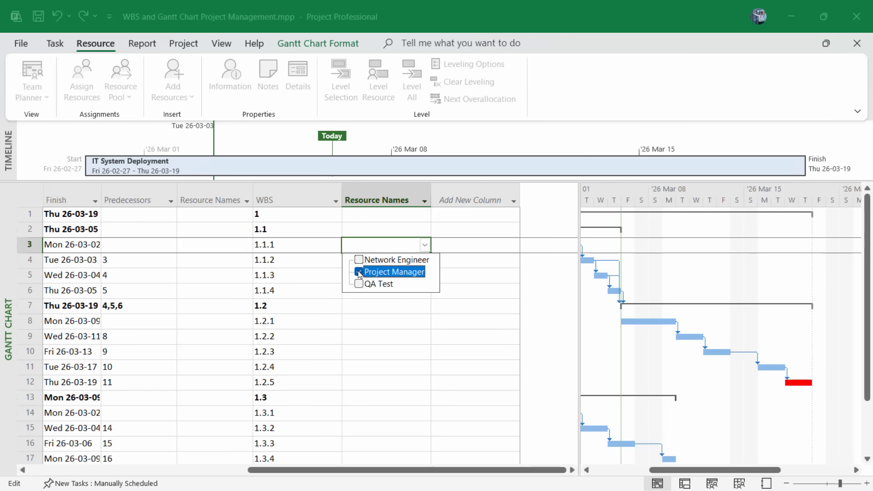
{"action": "key", "text": "Return"}
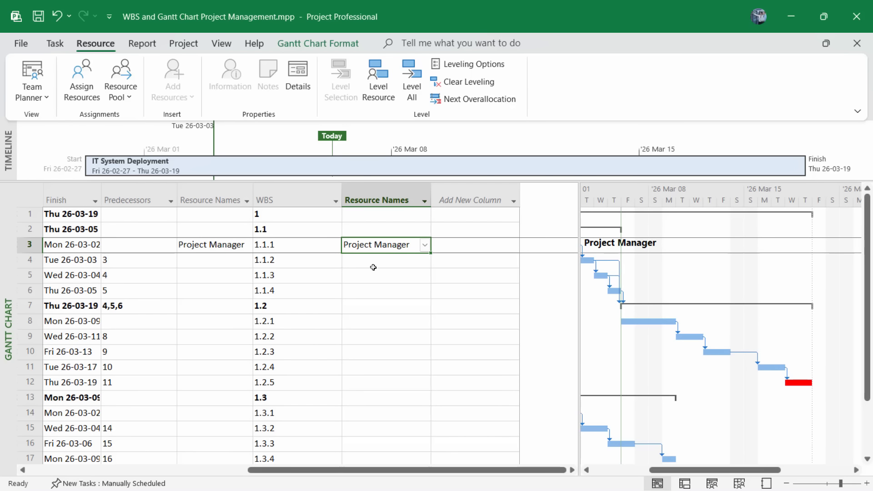
Assign Network Engineer to the Security Hardening task (1.2.5).
{"action": "left_click_drag", "start_coordinate": [373, 470], "coordinate": [241, 474]}
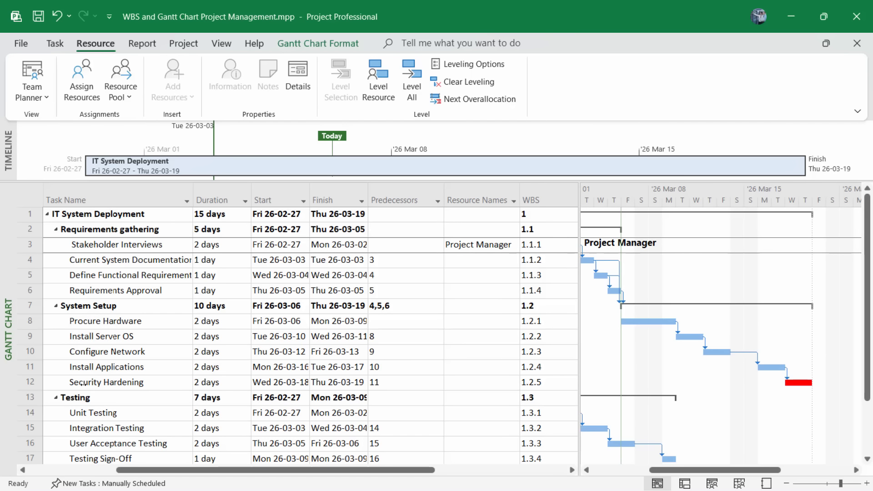
{"action": "left_click", "coordinate": [38, 383]}
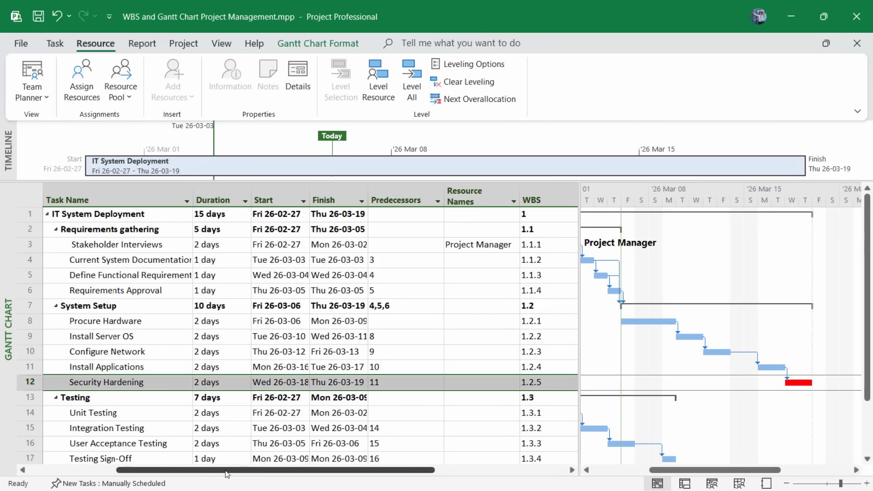
{"action": "left_click_drag", "start_coordinate": [246, 473], "coordinate": [378, 473]}
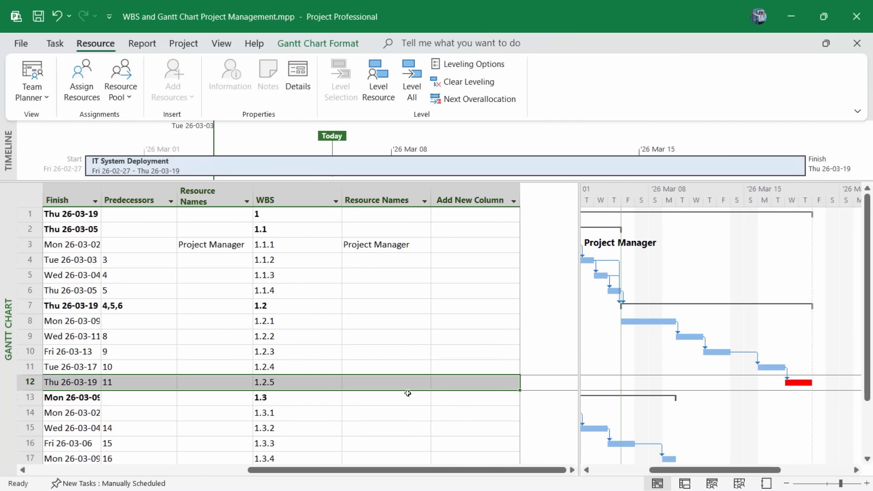
{"action": "left_click", "coordinate": [396, 382]}
{"action": "left_click", "coordinate": [426, 384]}
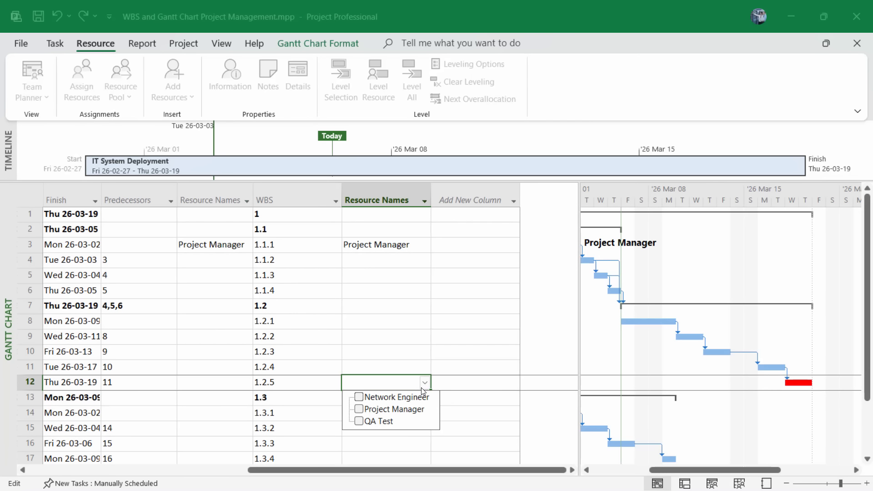
{"action": "left_click", "coordinate": [358, 397]}
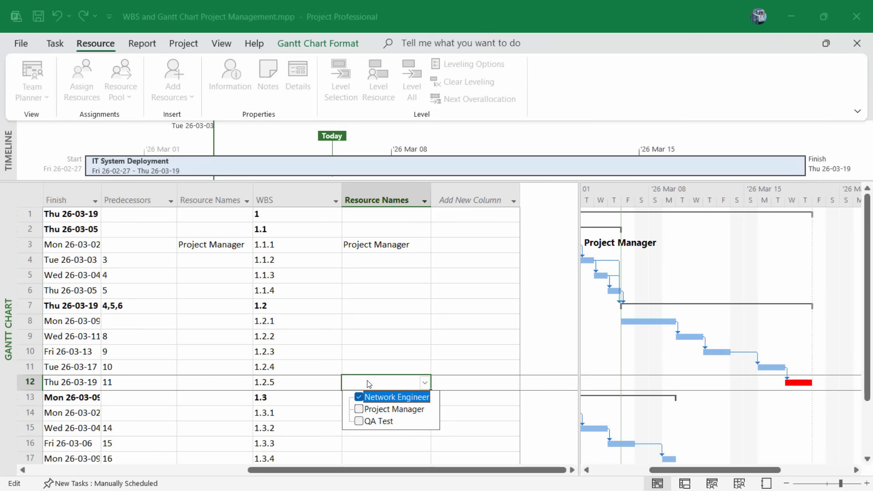
{"action": "key", "text": "Return"}
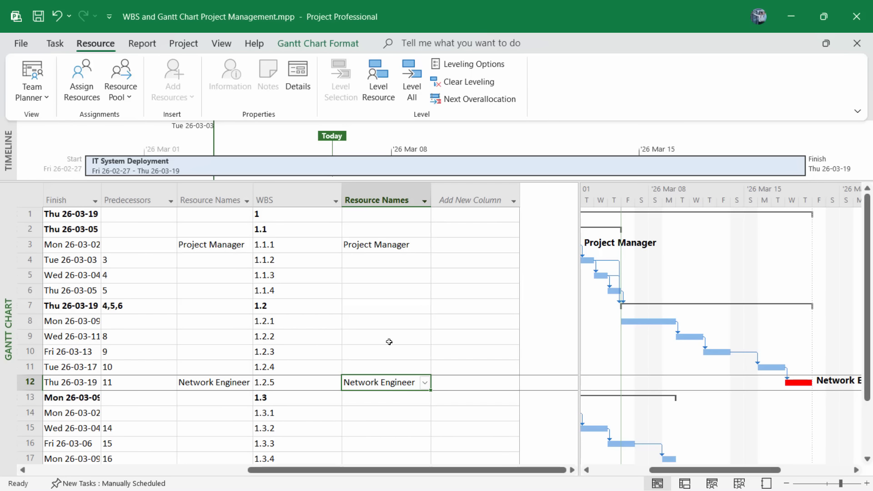
{"action": "left_click", "coordinate": [471, 199]}
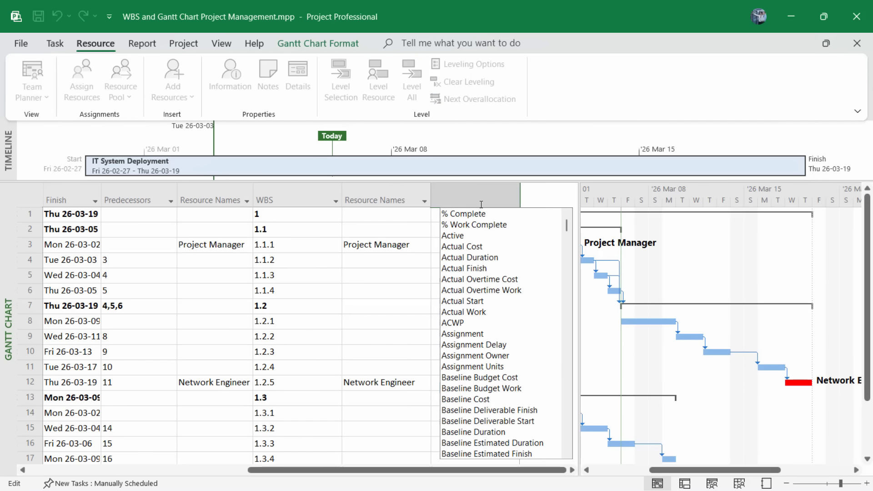
Add an Actual Cost column and scroll through the tasks to check its $0.00 values.
{"action": "left_click", "coordinate": [471, 247]}
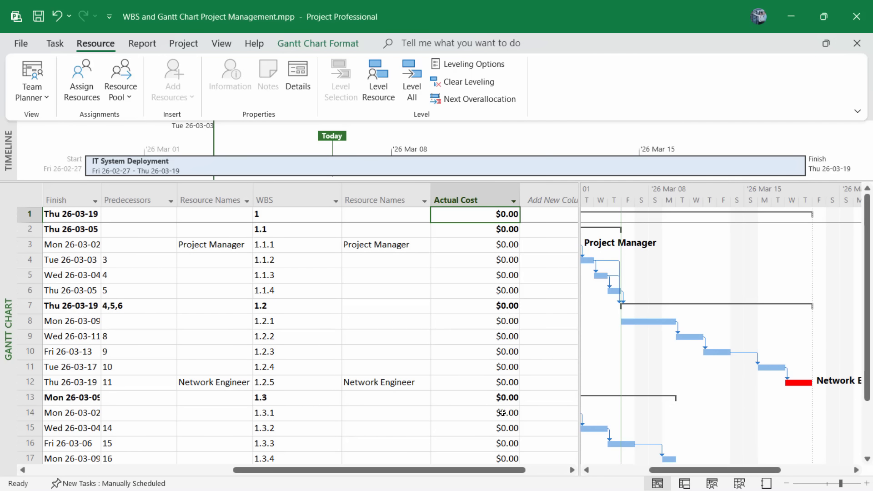
{"action": "scroll", "coordinate": [483, 372], "scroll_direction": "down", "scroll_amount": 3}
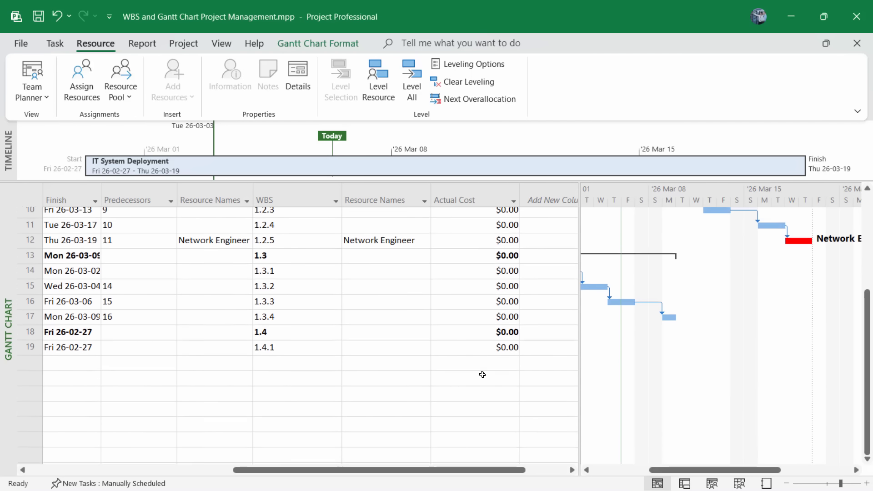
{"action": "scroll", "coordinate": [482, 374], "scroll_direction": "up", "scroll_amount": 3}
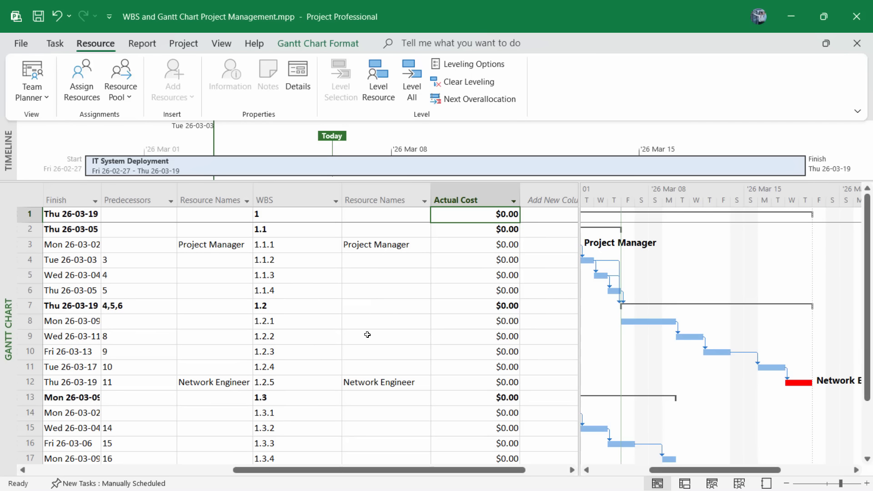
{"action": "scroll", "coordinate": [367, 335], "scroll_direction": "down", "scroll_amount": 2}
{"action": "scroll", "coordinate": [364, 361], "scroll_direction": "up", "scroll_amount": 2}
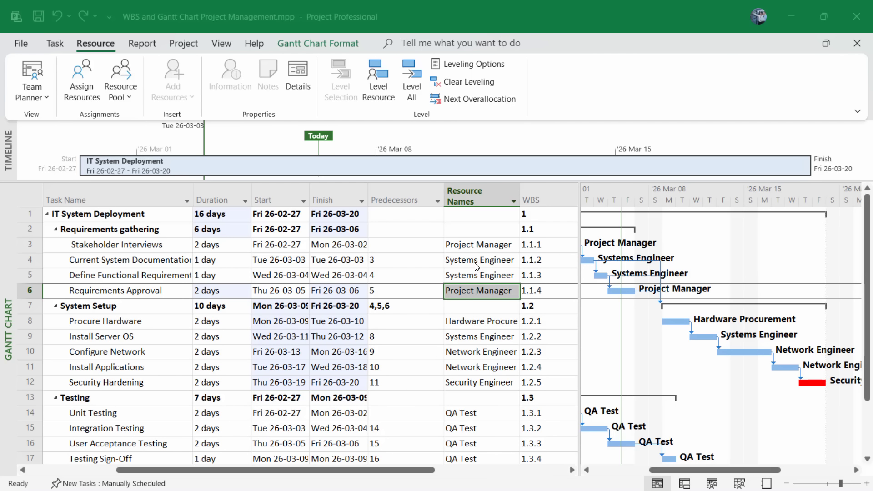
{"action": "left_click", "coordinate": [466, 249]}
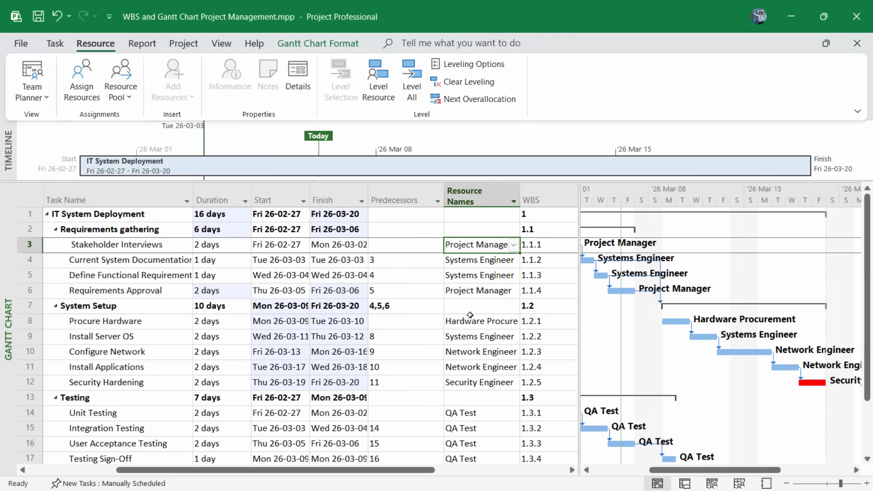
{"action": "left_click", "coordinate": [483, 308]}
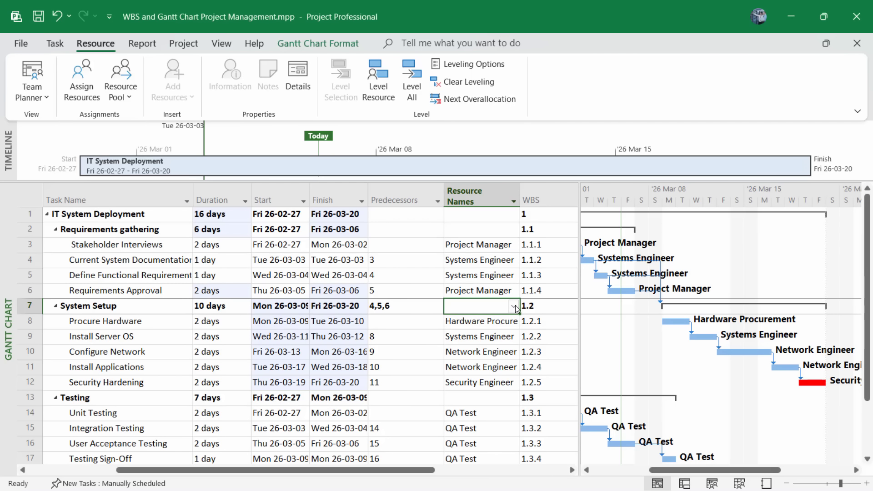
{"action": "left_click", "coordinate": [514, 307]}
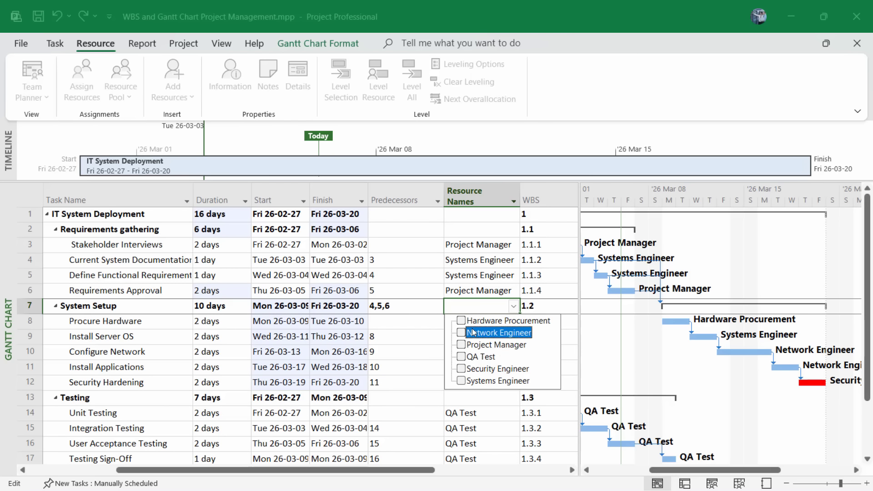
{"action": "key", "text": "Escape"}
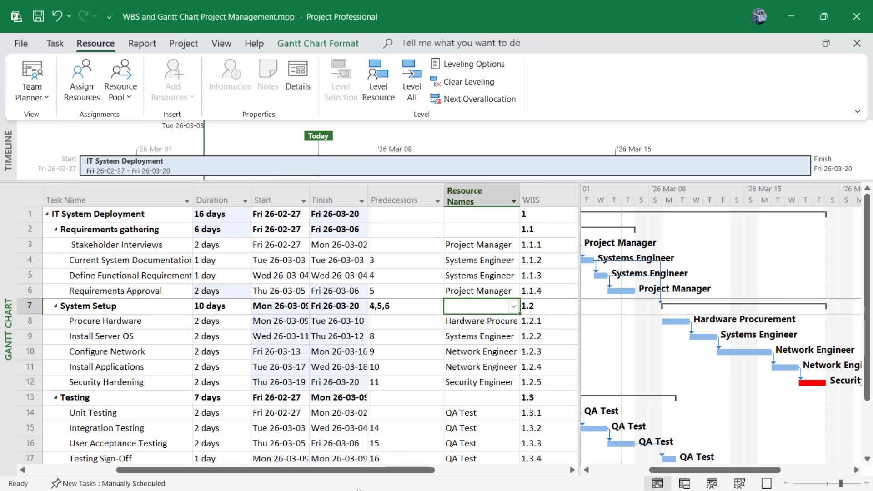
{"action": "left_click_drag", "start_coordinate": [404, 472], "coordinate": [556, 474]}
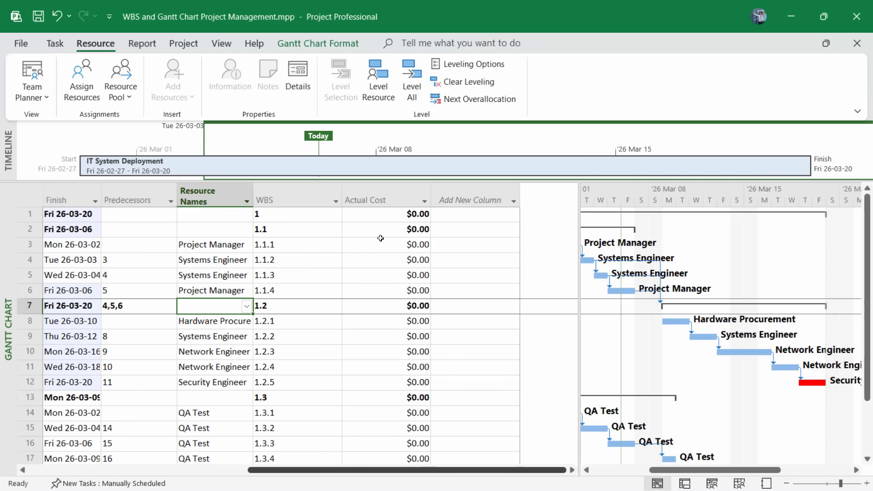
Filter the field list with 'cost' and add a Cost column after Actual Cost.
{"action": "left_click", "coordinate": [503, 200]}
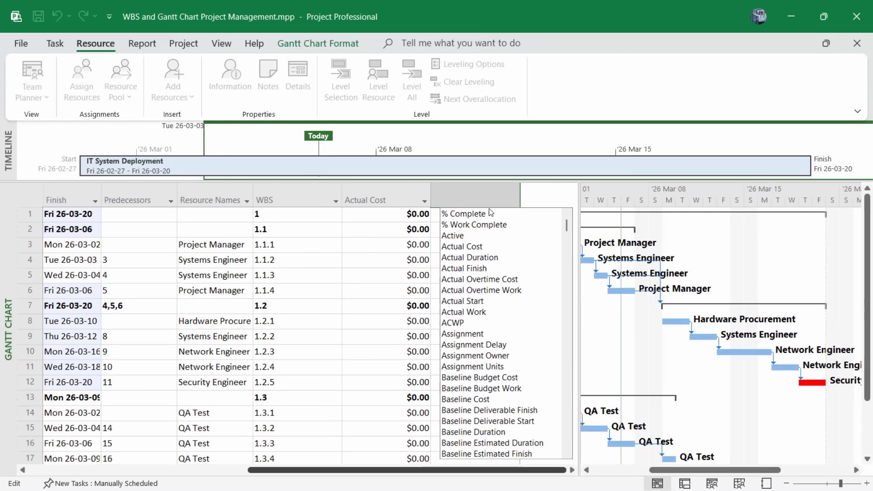
{"action": "type", "text": "cost"}
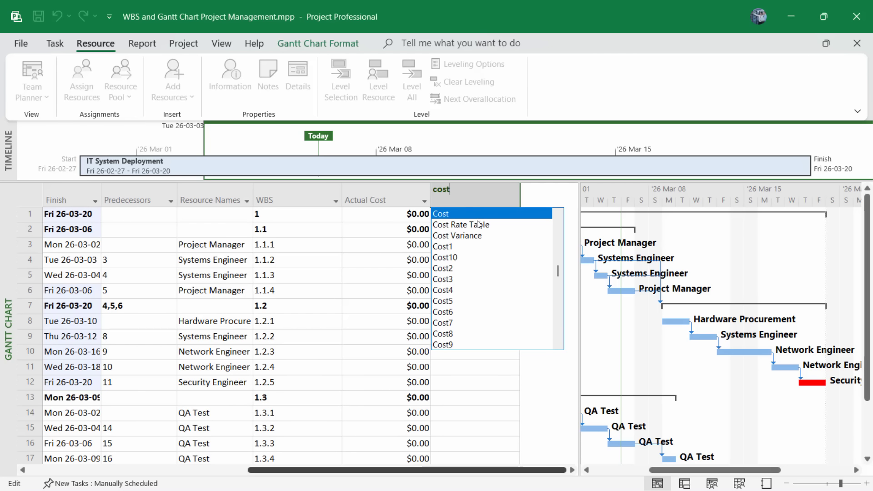
{"action": "left_click", "coordinate": [481, 214]}
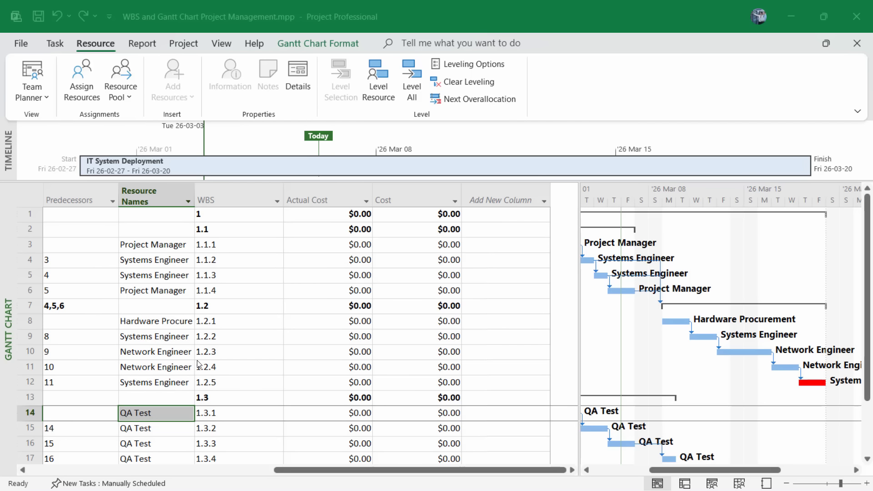
Set the QA Test resource's standard rate to $65.00/h.
{"action": "left_click", "coordinate": [82, 92]}
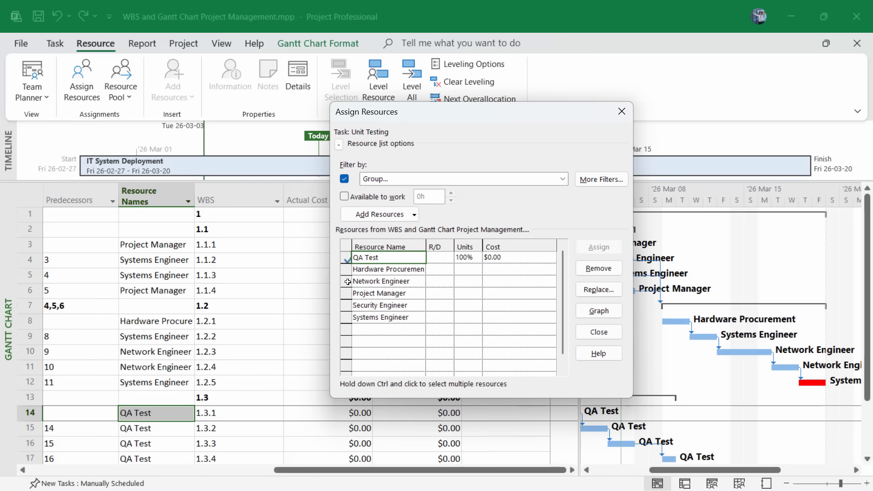
{"action": "left_click", "coordinate": [396, 271]}
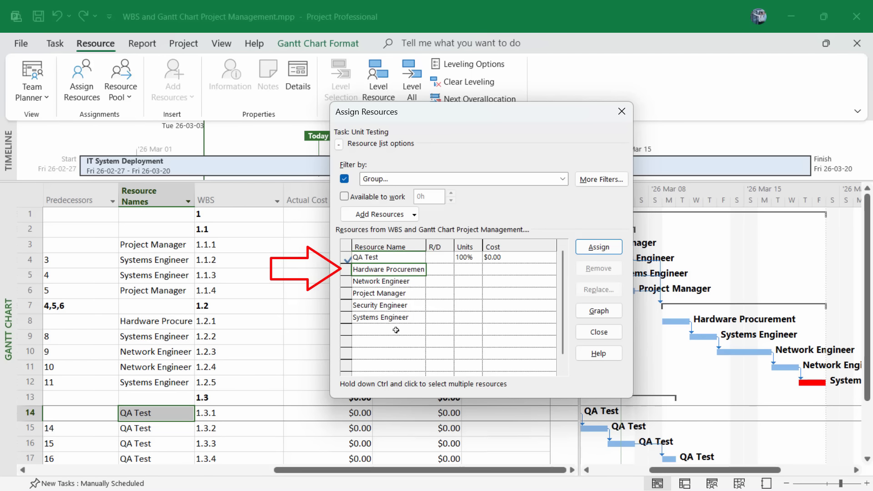
{"action": "left_click", "coordinate": [383, 259]}
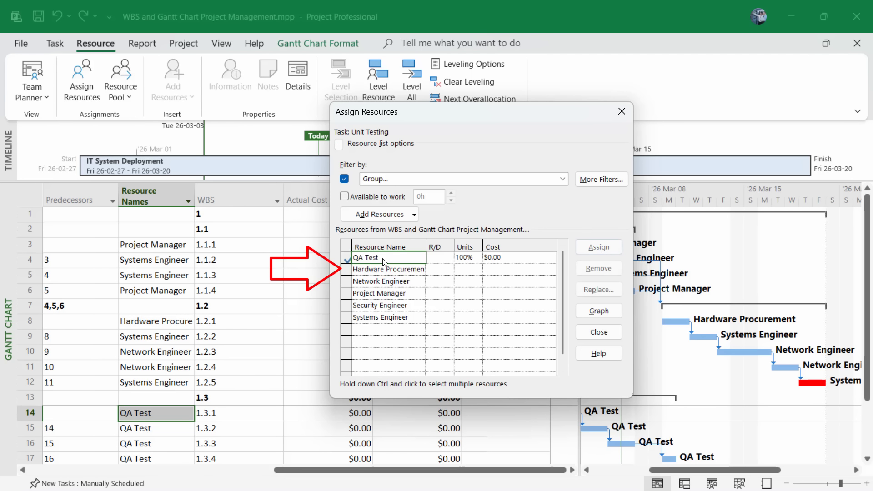
{"action": "double_click", "coordinate": [506, 257]}
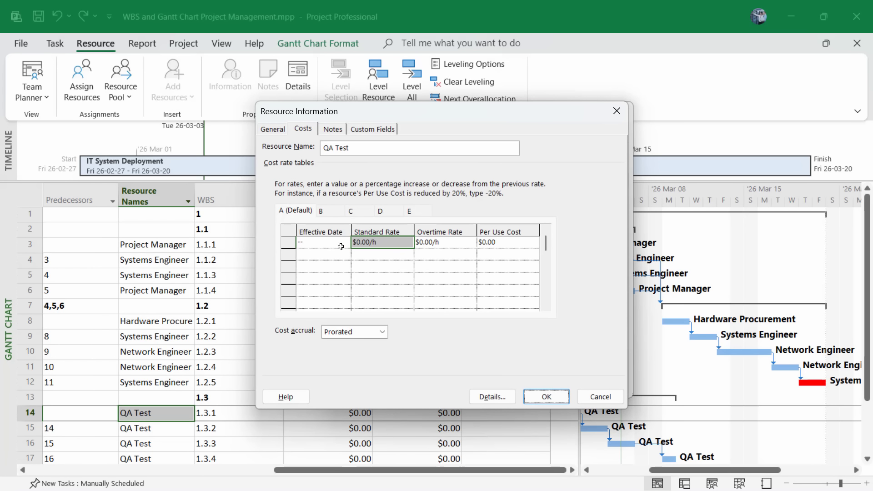
{"action": "left_click", "coordinate": [362, 243]}
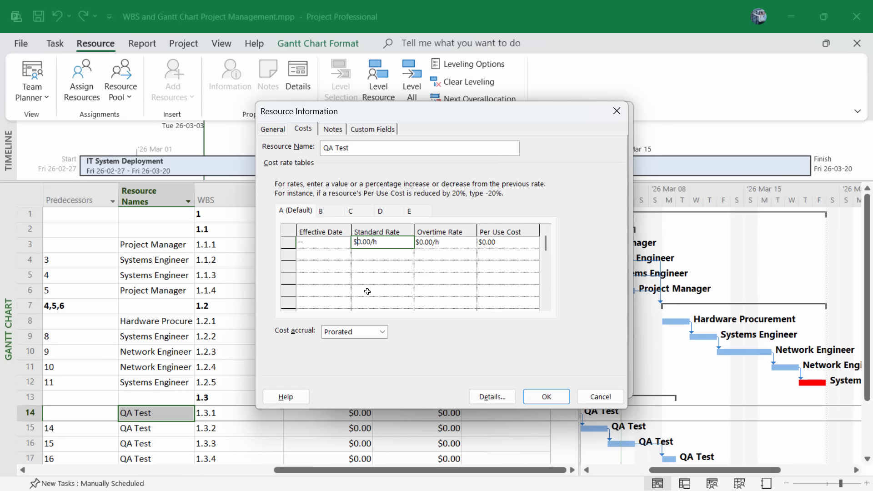
{"action": "key", "text": "BackSpace"}
{"action": "type", "text": "65"}
{"action": "left_click", "coordinate": [558, 396]}
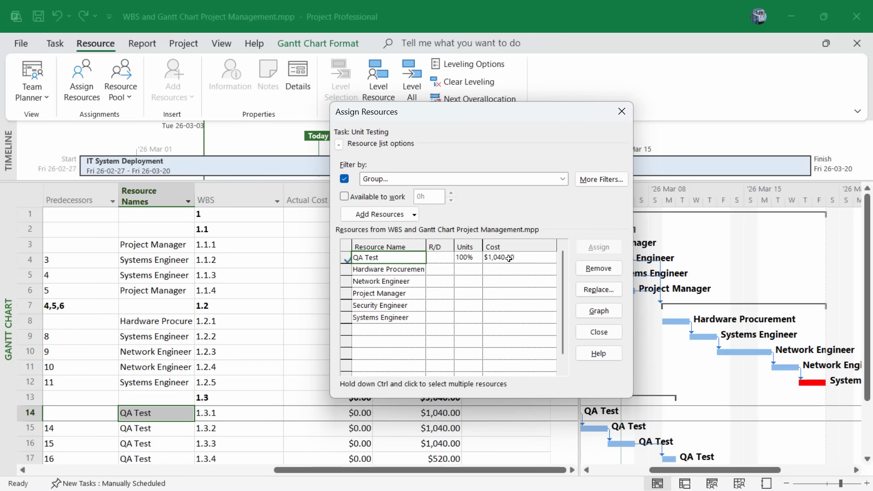
Give the Network Engineer resource an $80.00 hourly standard rate.
{"action": "left_click_drag", "start_coordinate": [498, 113], "coordinate": [683, 95]}
{"action": "scroll", "coordinate": [401, 437], "scroll_direction": "down", "scroll_amount": 1}
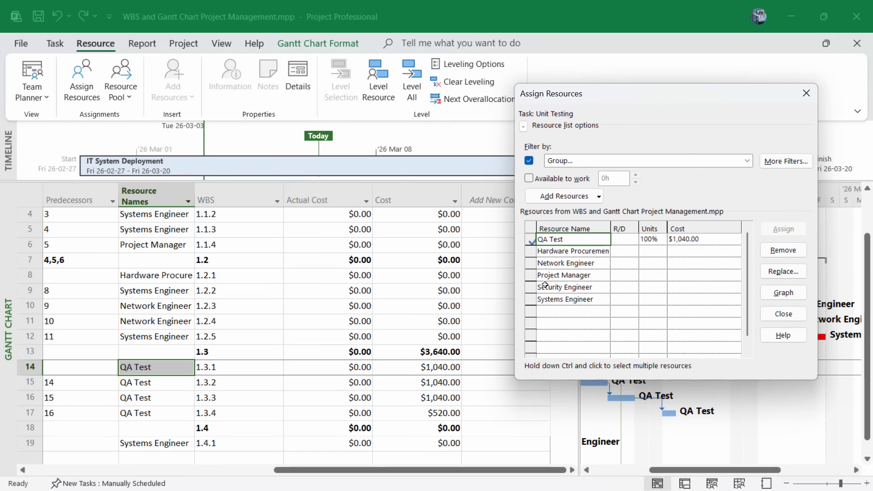
{"action": "left_click", "coordinate": [562, 253]}
{"action": "left_click", "coordinate": [552, 264]}
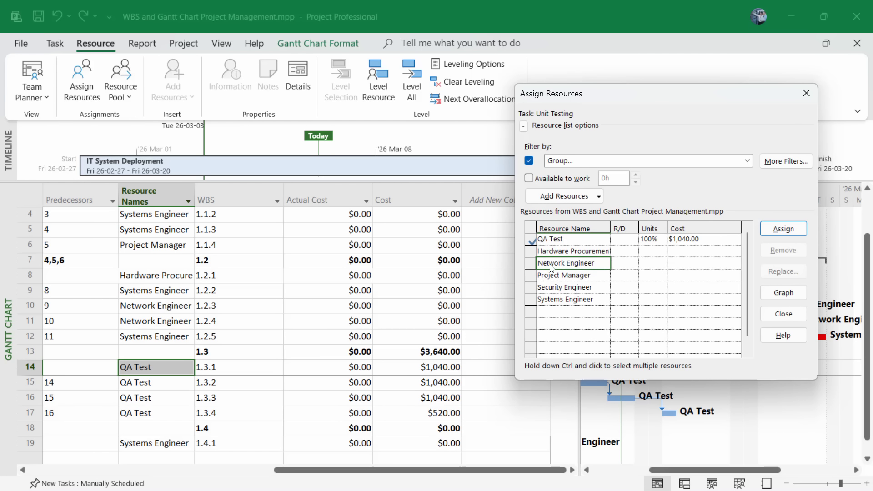
{"action": "double_click", "coordinate": [551, 266]}
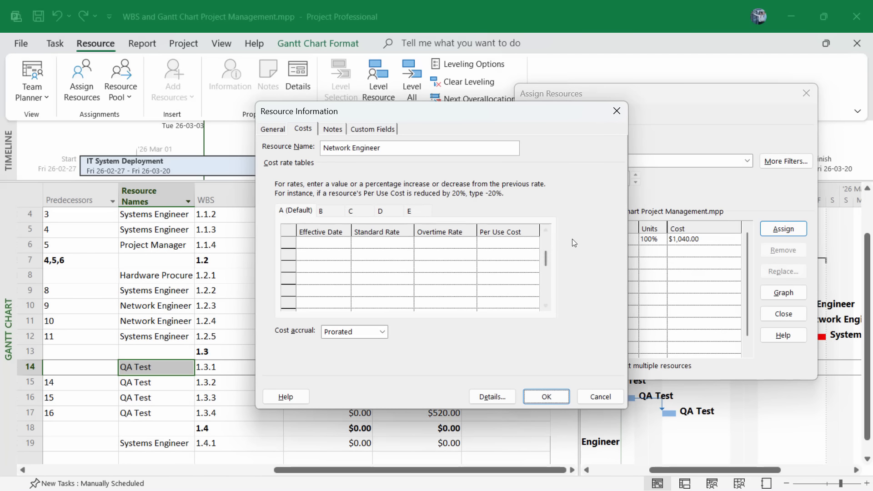
{"action": "left_click", "coordinate": [331, 130]}
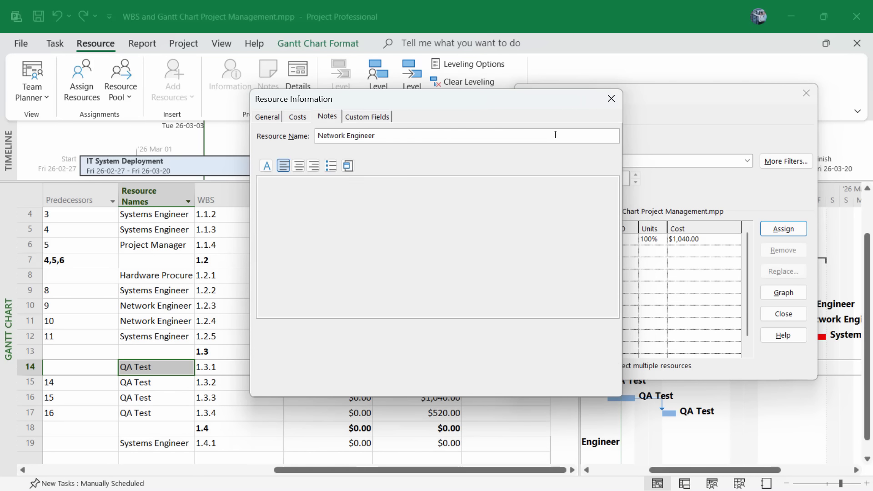
{"action": "left_click", "coordinate": [298, 118]}
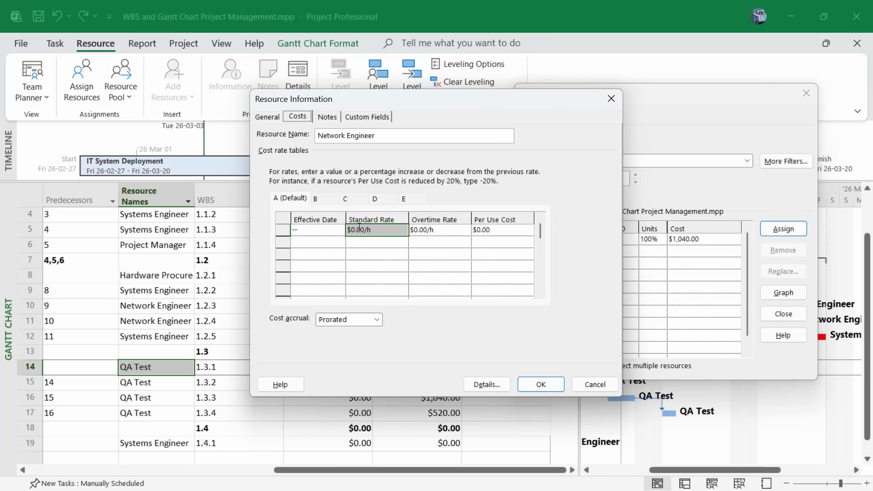
{"action": "type", "text": "$80.0"}
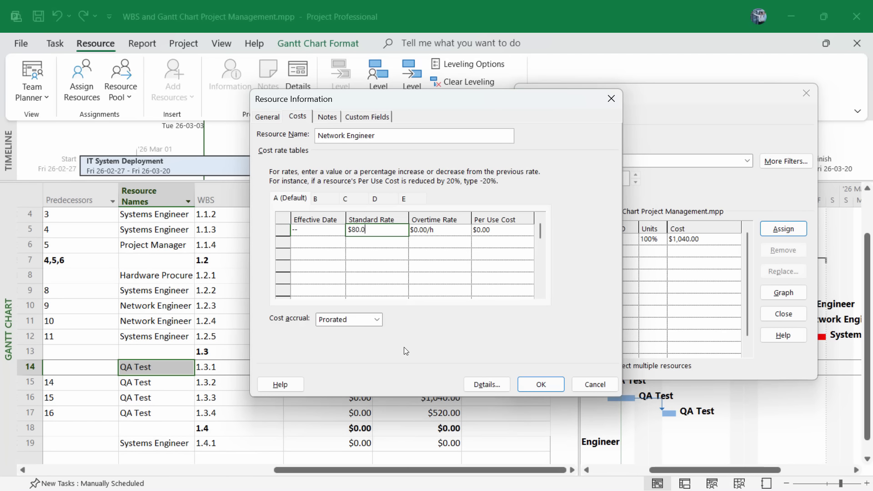
{"action": "type", "text": "0"}
{"action": "left_click", "coordinate": [541, 384]}
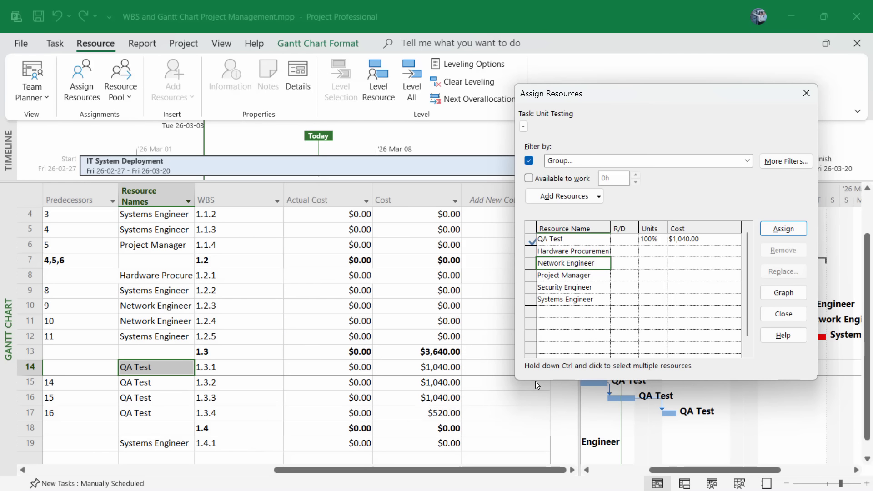
Confirm the Project Manager's $80.00 rate and close Assign Resources.
{"action": "double_click", "coordinate": [573, 278]}
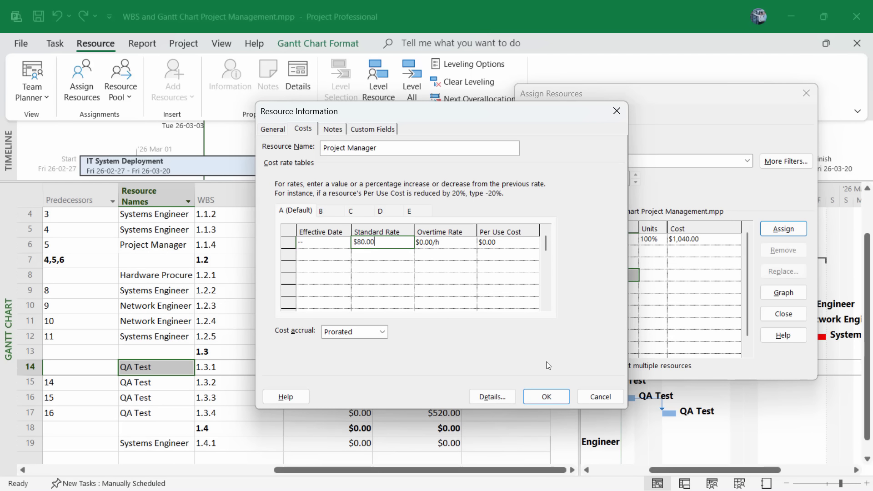
{"action": "left_click", "coordinate": [546, 397]}
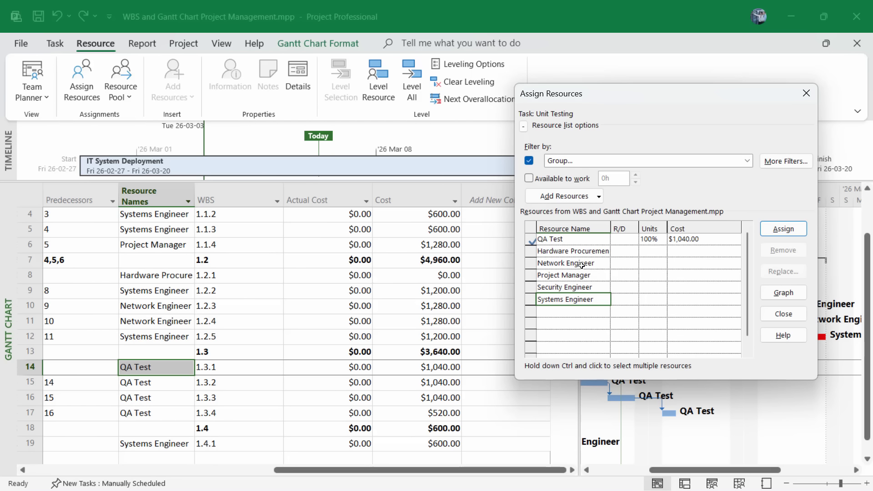
{"action": "key", "text": "Escape"}
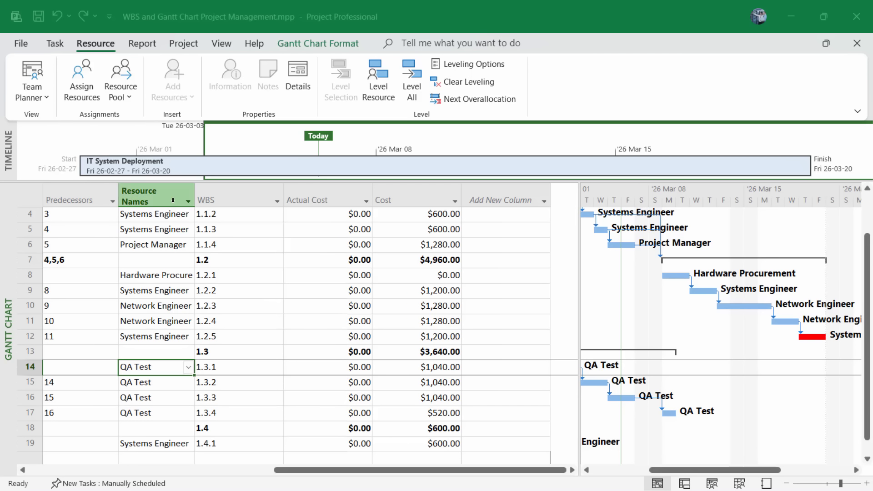
Switch to the Resource Sheet view to list all six resources and rates.
{"action": "left_click", "coordinate": [221, 44]}
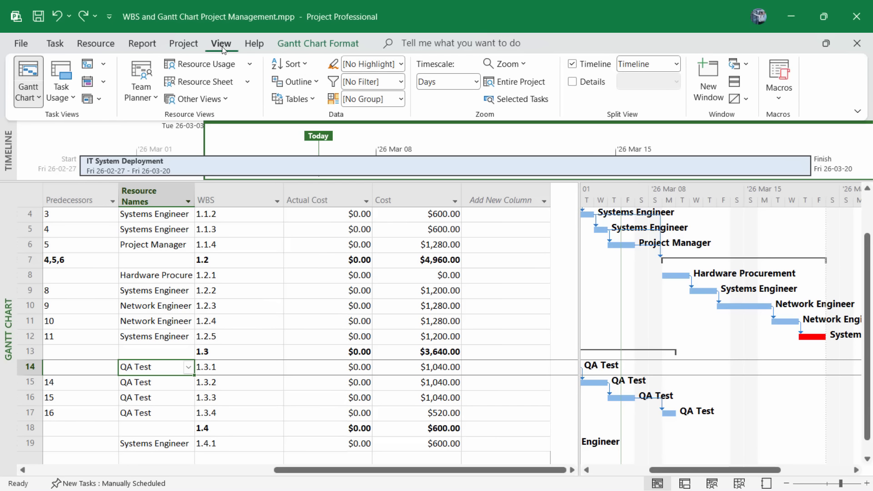
{"action": "left_click", "coordinate": [204, 85]}
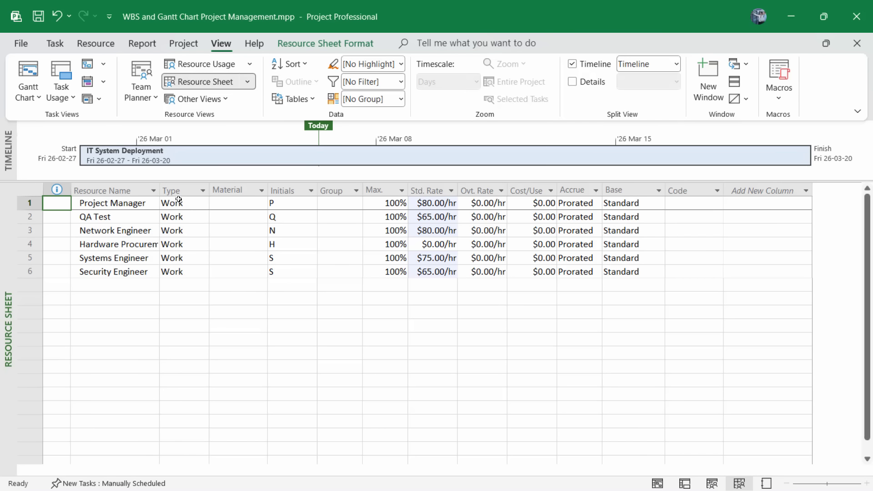
Set Hardware Procurement's Type to Material and its Std. Rate to $5,000.00.
{"action": "left_click", "coordinate": [121, 244]}
{"action": "left_click", "coordinate": [184, 245]}
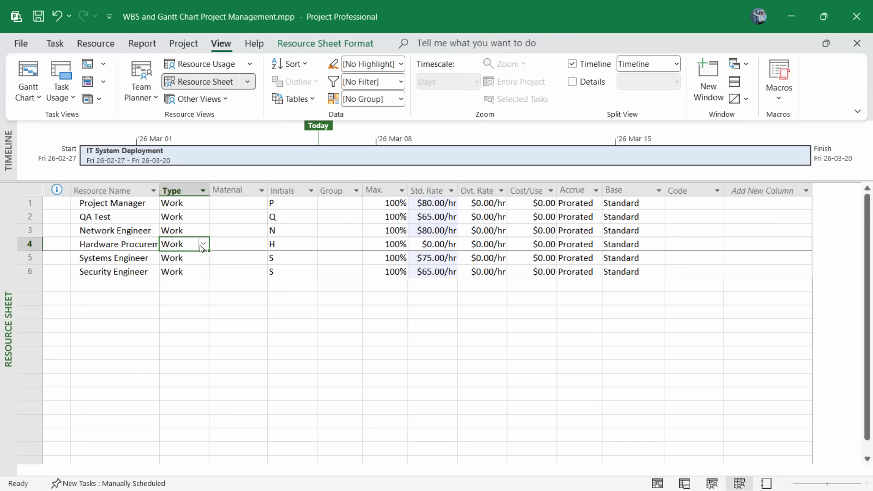
{"action": "left_click", "coordinate": [203, 245]}
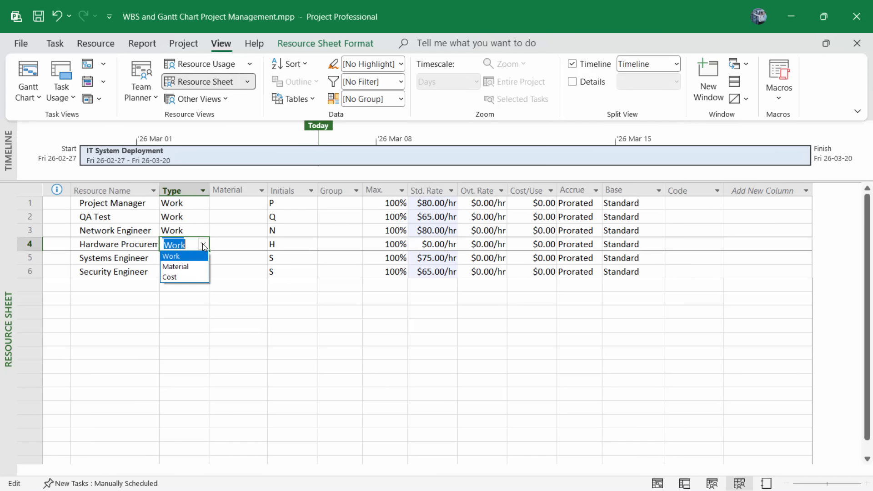
{"action": "left_click", "coordinate": [181, 268]}
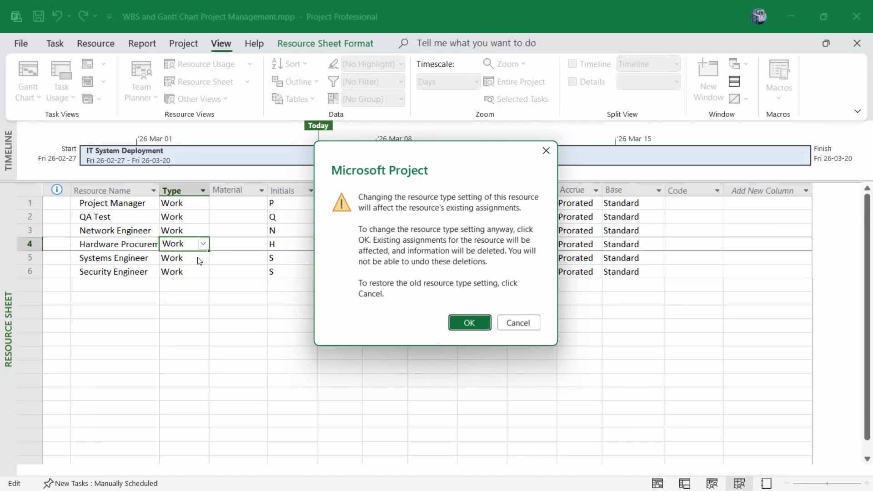
{"action": "left_click", "coordinate": [470, 324]}
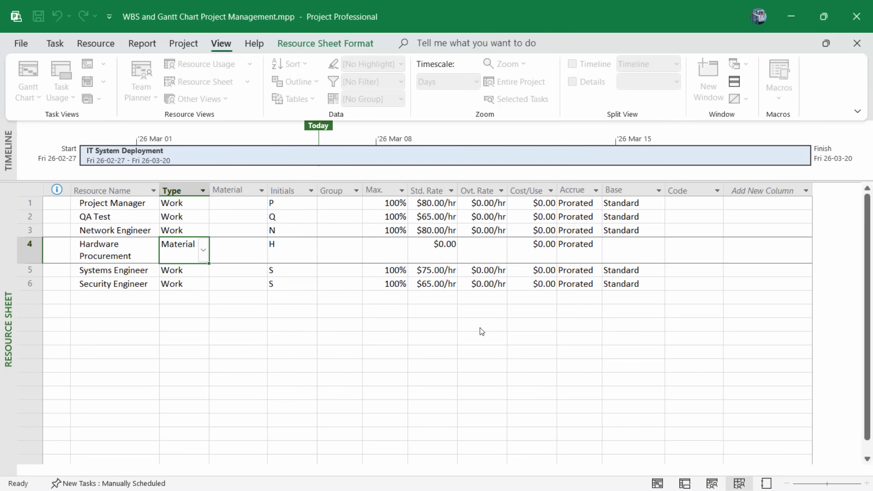
{"action": "left_click", "coordinate": [444, 247]}
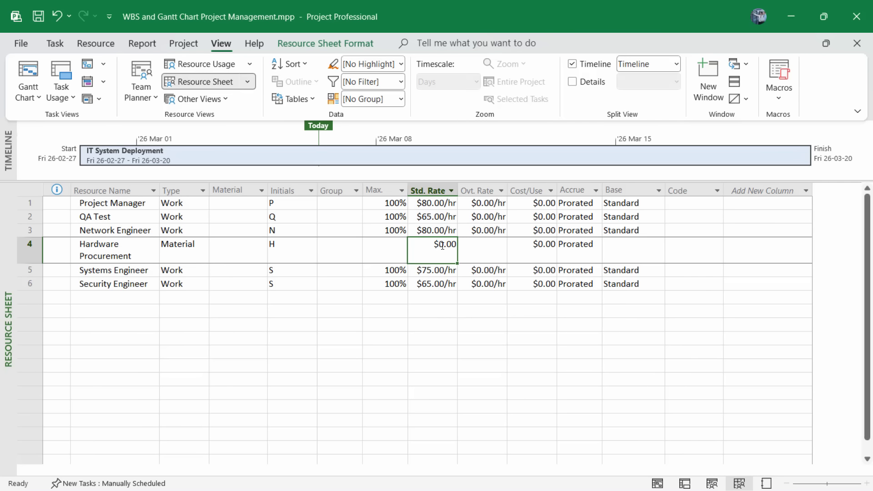
{"action": "left_click", "coordinate": [452, 244]}
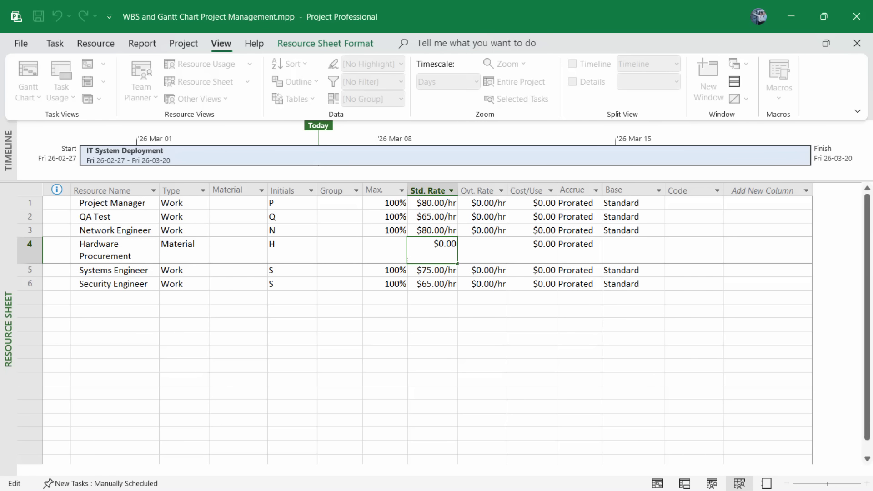
{"action": "key", "text": "BackSpace"}
{"action": "type", "text": "5000"}
{"action": "left_click", "coordinate": [486, 354]}
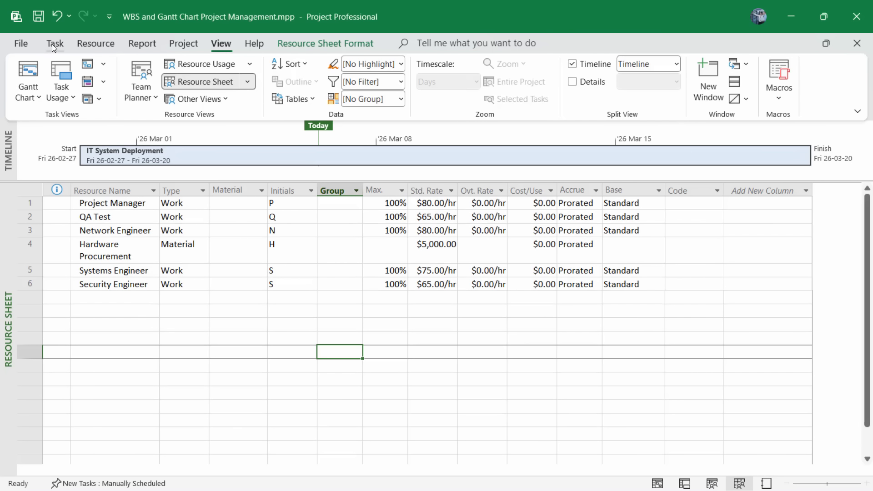
Switch back to the Gantt Chart view and select the Procure Hardware task.
{"action": "left_click", "coordinate": [54, 44]}
{"action": "left_click", "coordinate": [28, 73]}
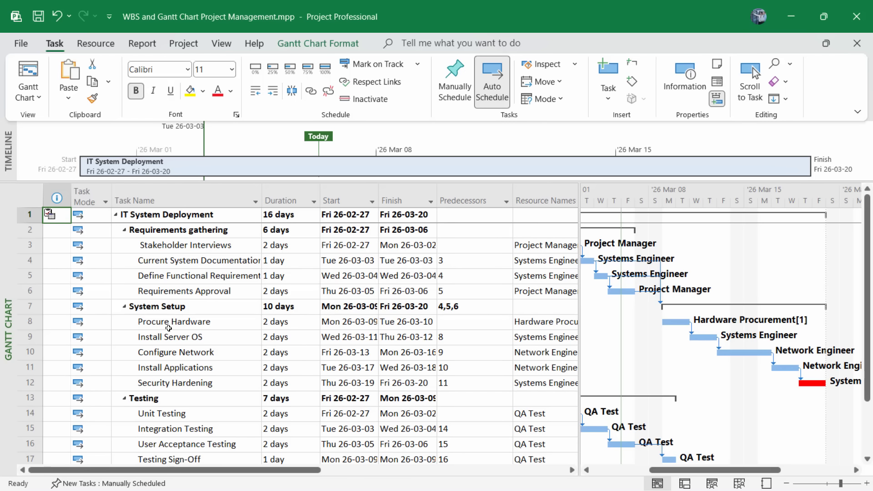
{"action": "left_click", "coordinate": [29, 321]}
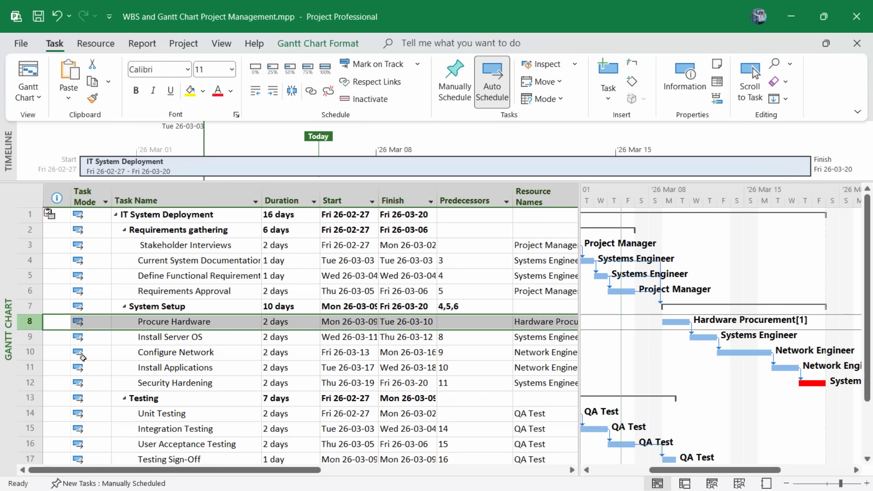
Scroll the table to confirm Procure Hardware costs $5,000.00 and the project totals $17,960.00.
{"action": "left_click_drag", "start_coordinate": [282, 471], "coordinate": [527, 470]}
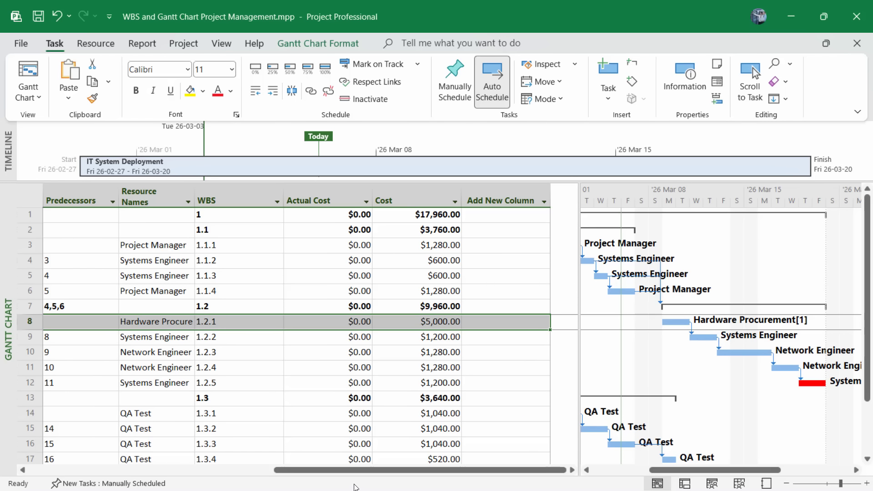
{"action": "left_click_drag", "start_coordinate": [364, 470], "coordinate": [148, 460]}
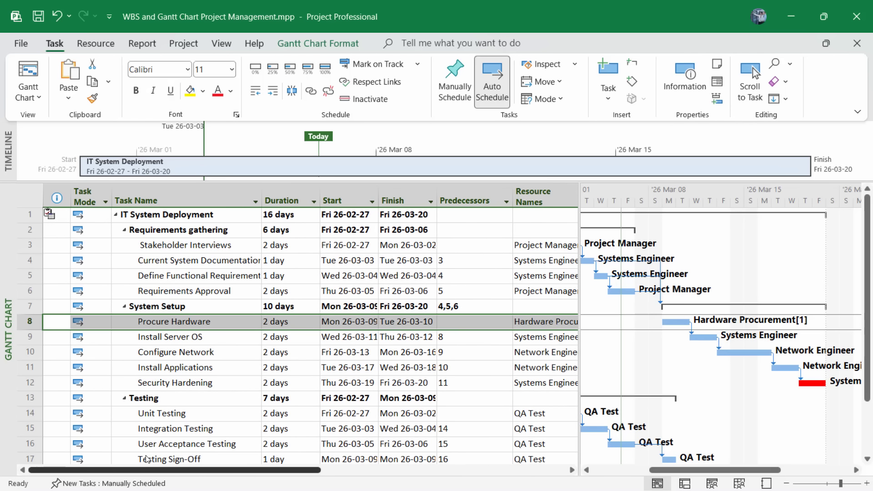
{"action": "left_click_drag", "start_coordinate": [263, 471], "coordinate": [533, 487]}
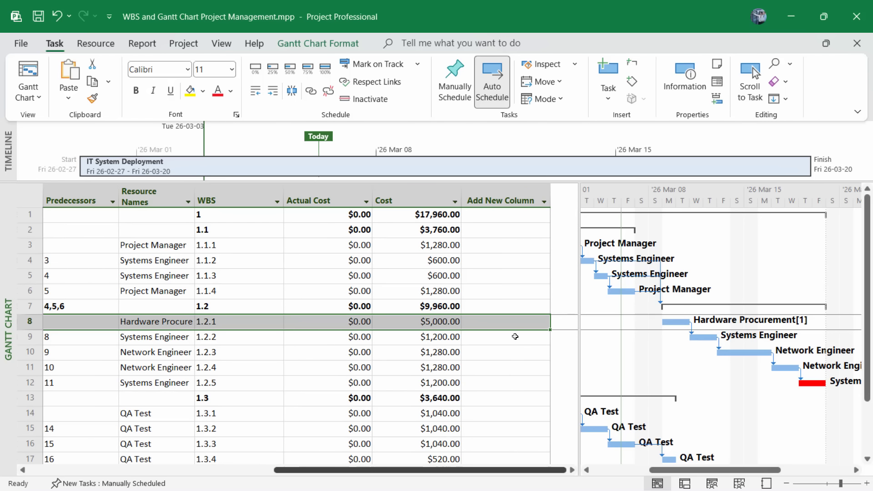
{"action": "scroll", "coordinate": [496, 328], "scroll_direction": "down", "scroll_amount": 2}
{"action": "scroll", "coordinate": [494, 331], "scroll_direction": "up", "scroll_amount": 2}
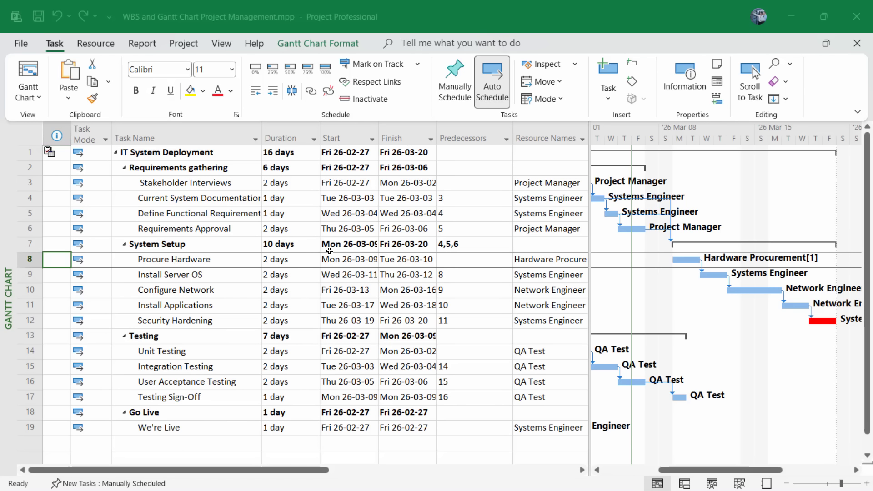
Expand the outline to Level 3 and show the Timeline, selecting the project bar (26-02-27 to 26-03-20).
{"action": "left_click", "coordinate": [223, 43]}
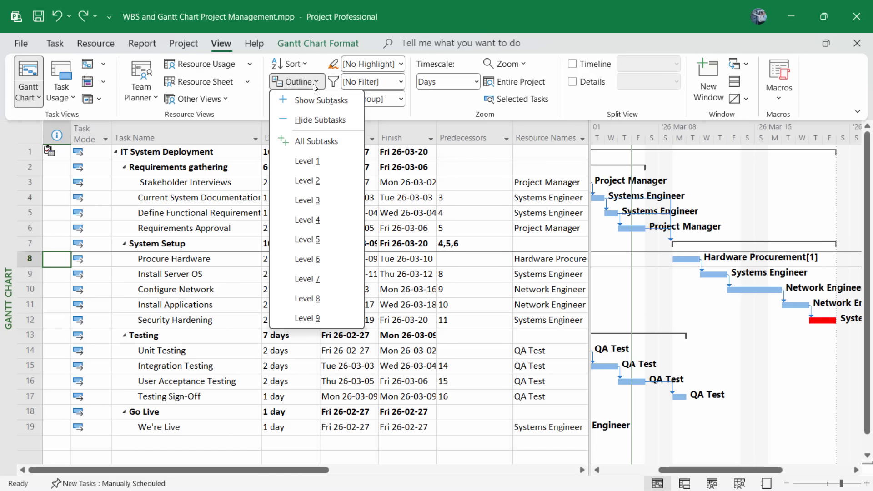
{"action": "left_click", "coordinate": [307, 161]}
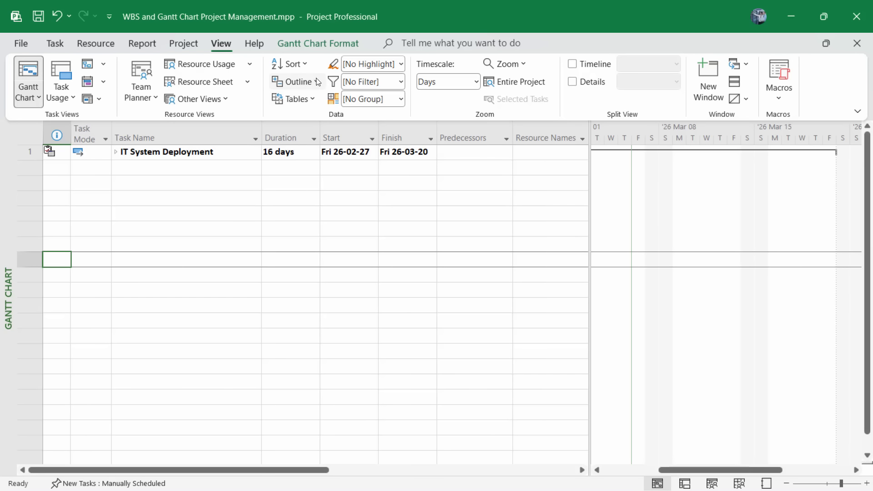
{"action": "left_click", "coordinate": [295, 82]}
{"action": "left_click", "coordinate": [309, 187]}
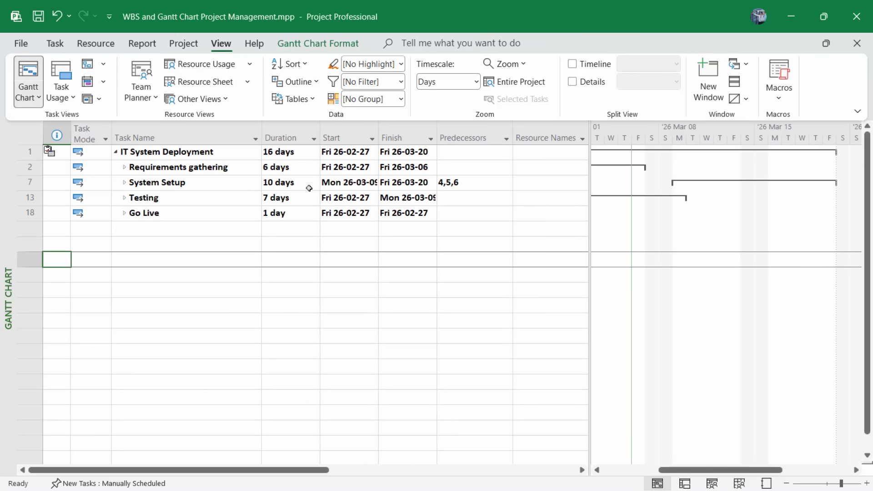
{"action": "left_click", "coordinate": [314, 86]}
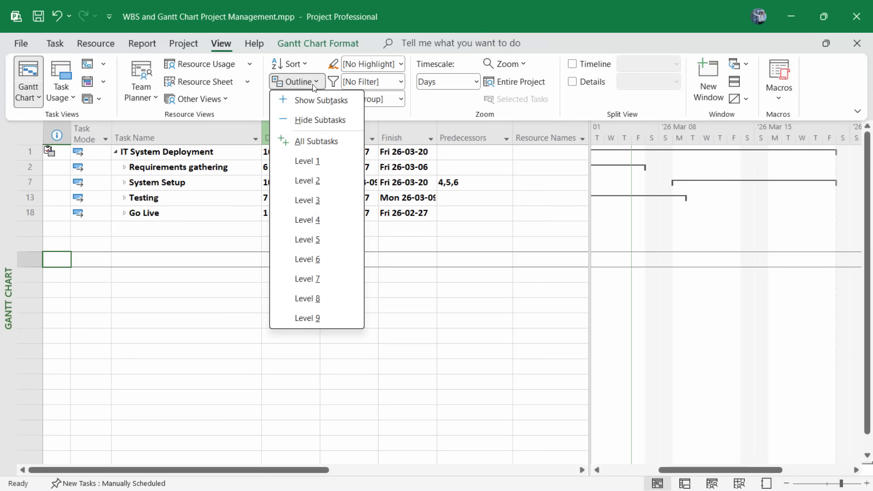
{"action": "left_click", "coordinate": [304, 200]}
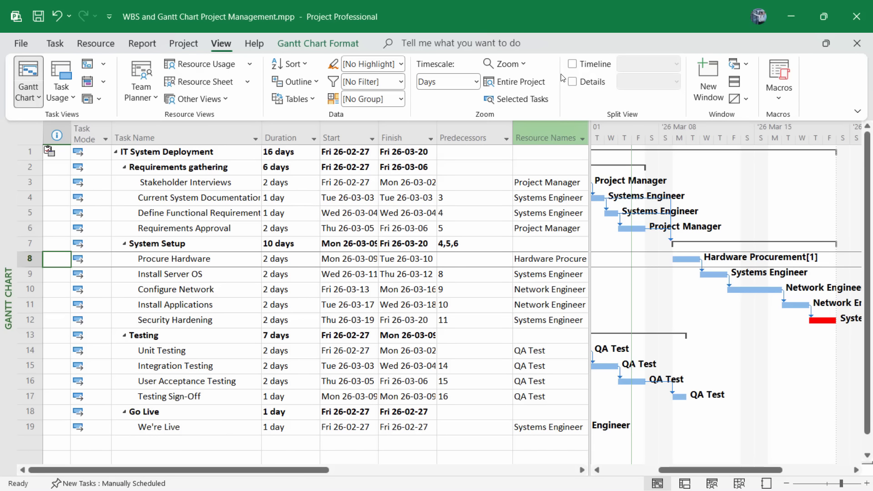
{"action": "left_click", "coordinate": [572, 64]}
{"action": "left_click", "coordinate": [215, 169]}
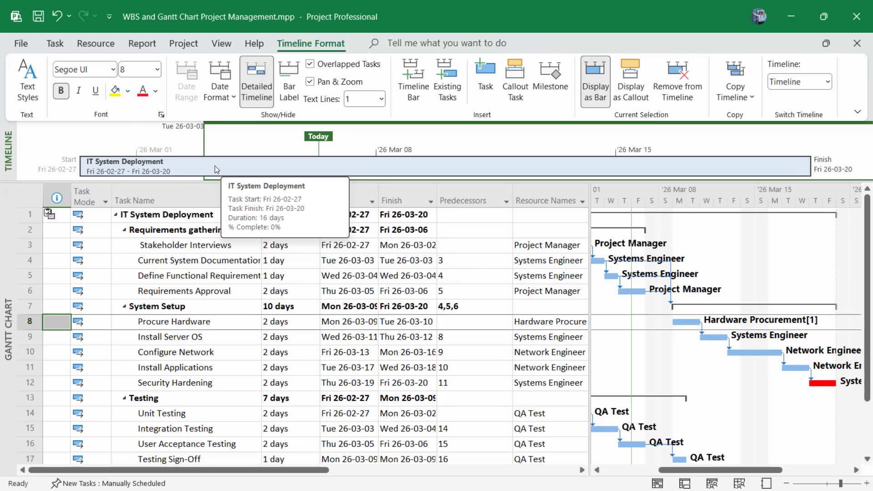
Turn off the Timeline, then briefly show and hide the Task Form for Procure Hardware.
{"action": "left_click", "coordinate": [218, 44]}
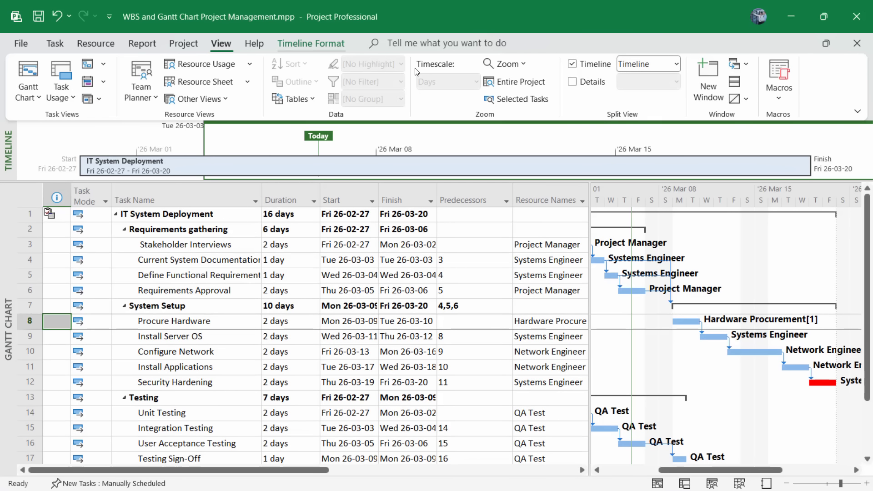
{"action": "left_click", "coordinate": [572, 64]}
{"action": "left_click", "coordinate": [572, 82]}
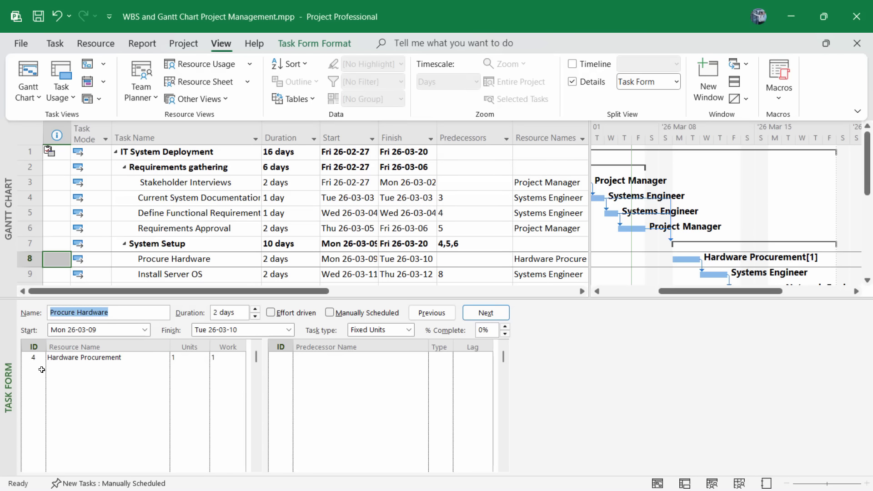
{"action": "left_click", "coordinate": [572, 82]}
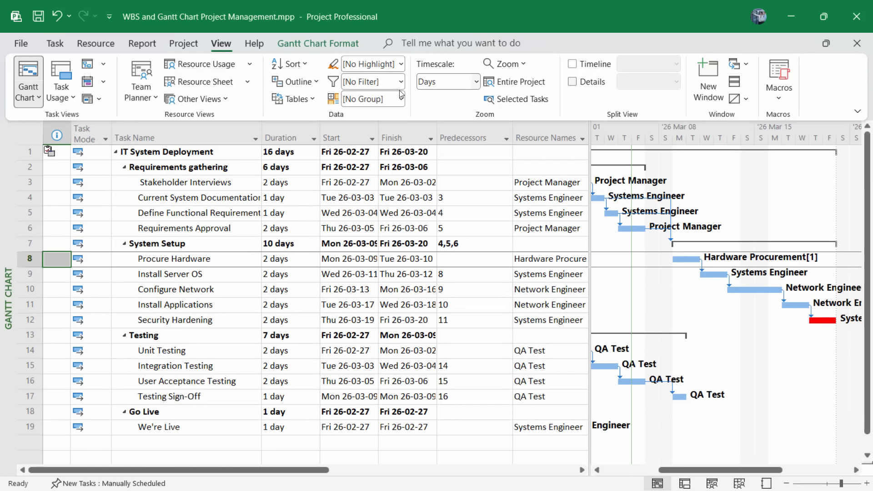
{"action": "left_click", "coordinate": [314, 102]}
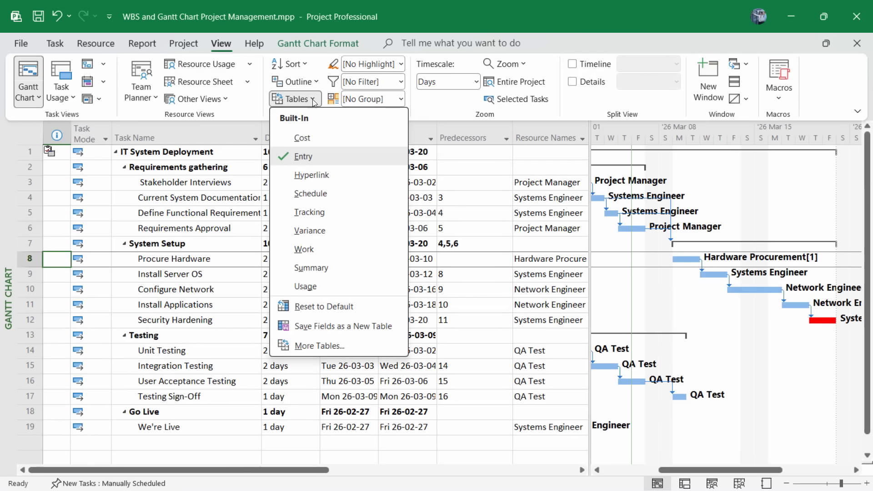
{"action": "left_click", "coordinate": [303, 137]}
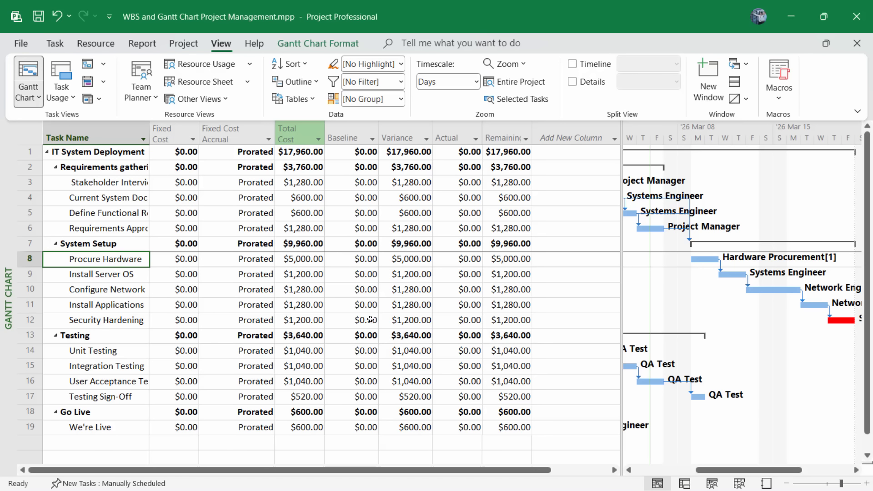
{"action": "left_click", "coordinate": [307, 99]}
{"action": "left_click", "coordinate": [301, 155]}
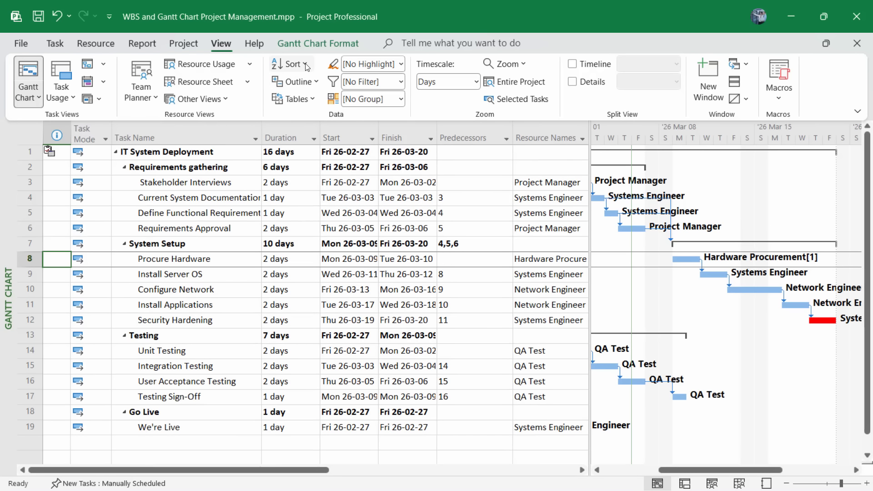
{"action": "left_click", "coordinate": [291, 64]}
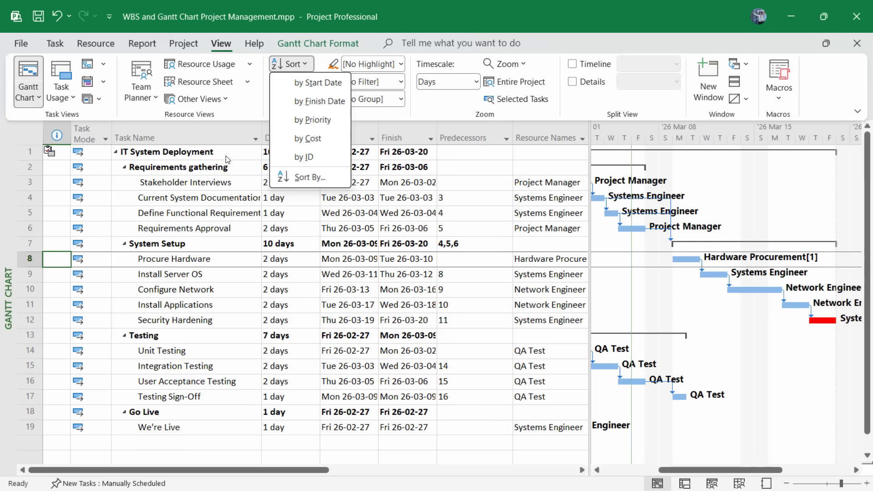
{"action": "left_click", "coordinate": [232, 139]}
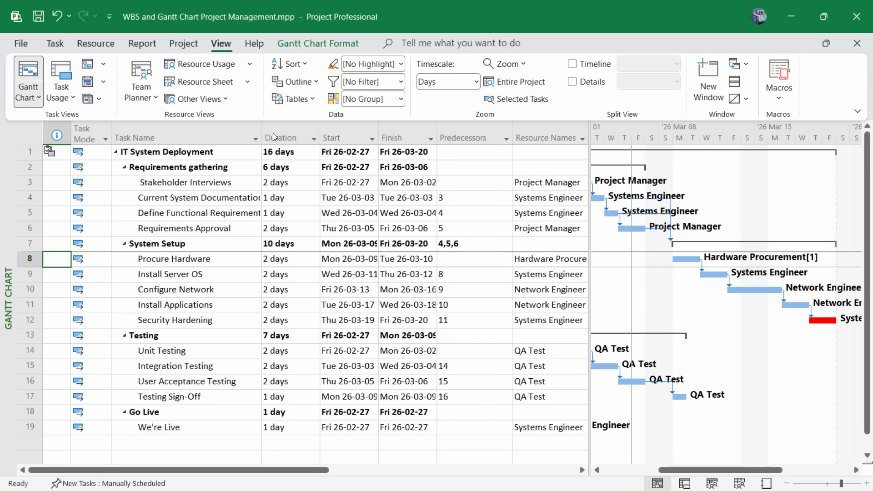
{"action": "left_click", "coordinate": [475, 82]}
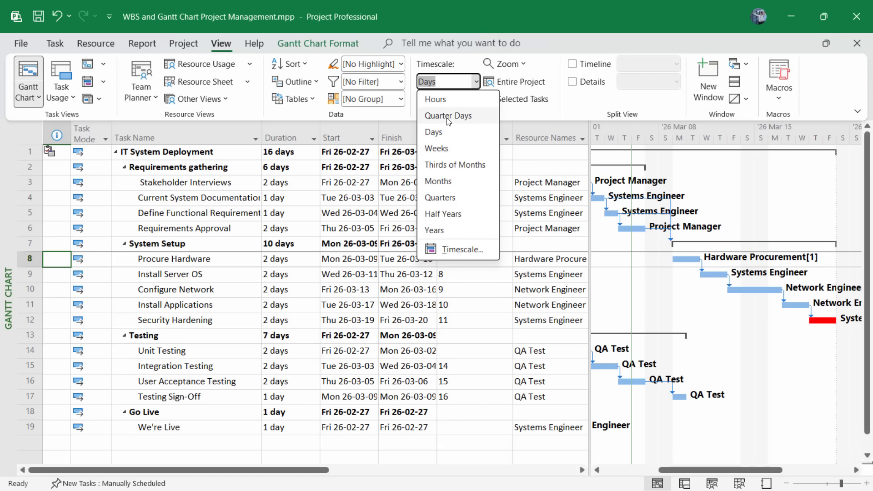
{"action": "left_click", "coordinate": [477, 99]}
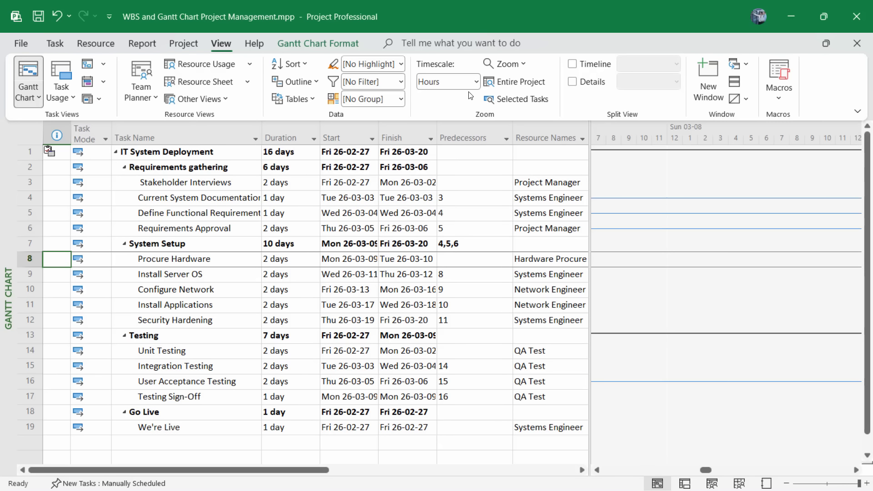
{"action": "left_click", "coordinate": [476, 82]}
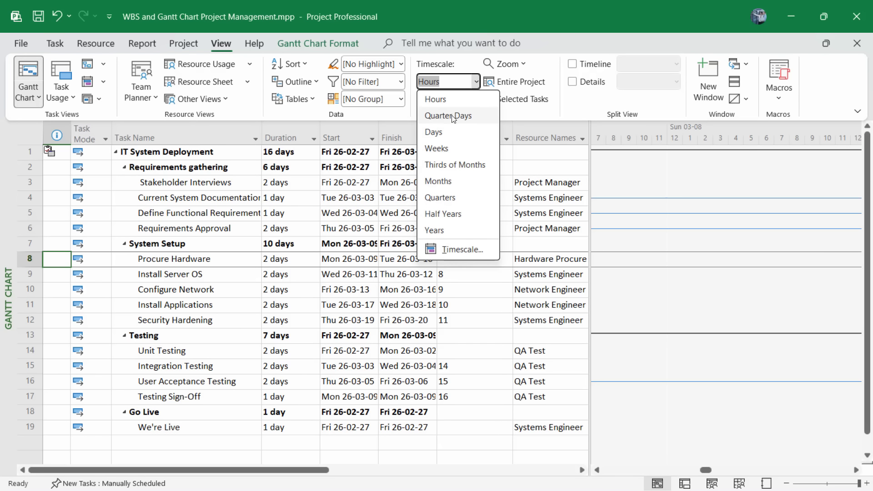
{"action": "left_click", "coordinate": [437, 181]}
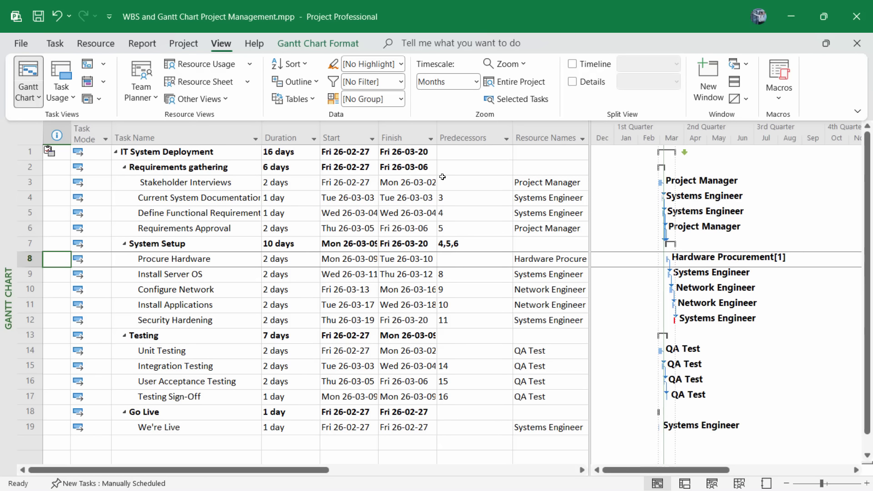
{"action": "left_click", "coordinate": [476, 82]}
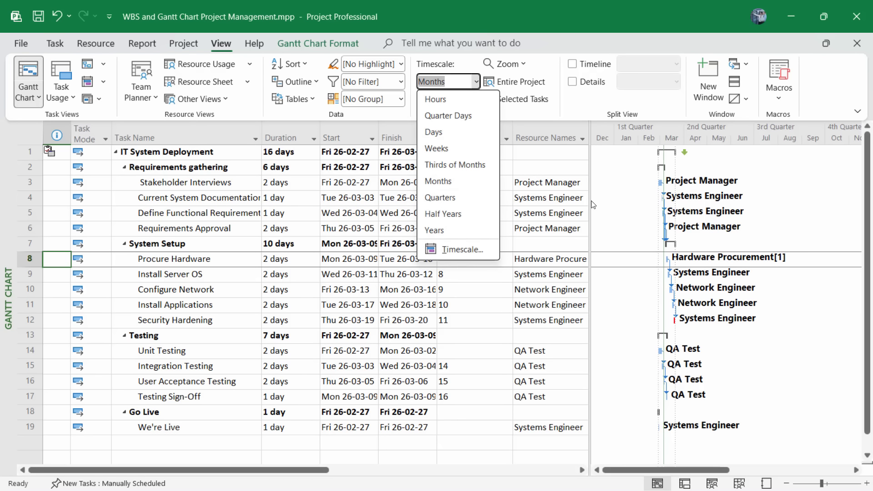
{"action": "left_click", "coordinate": [449, 135]}
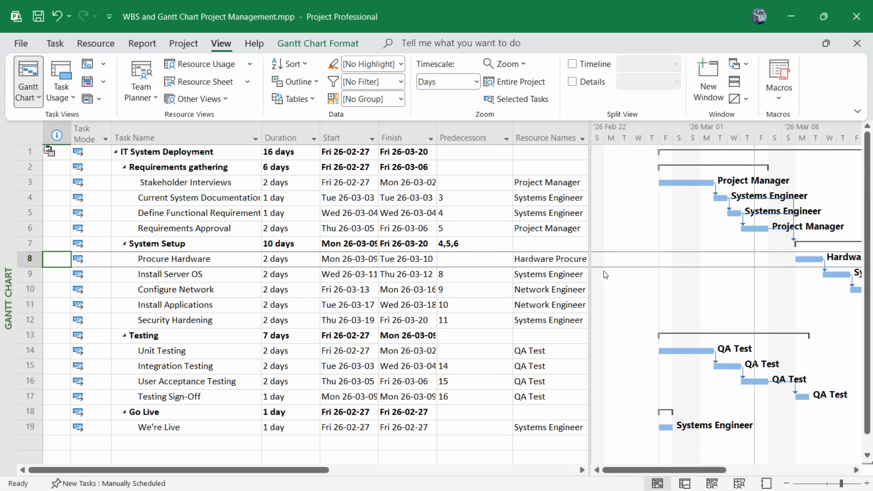
Switch to the Network Diagram view and scroll horizontally across the linked task boxes.
{"action": "left_click", "coordinate": [40, 100]}
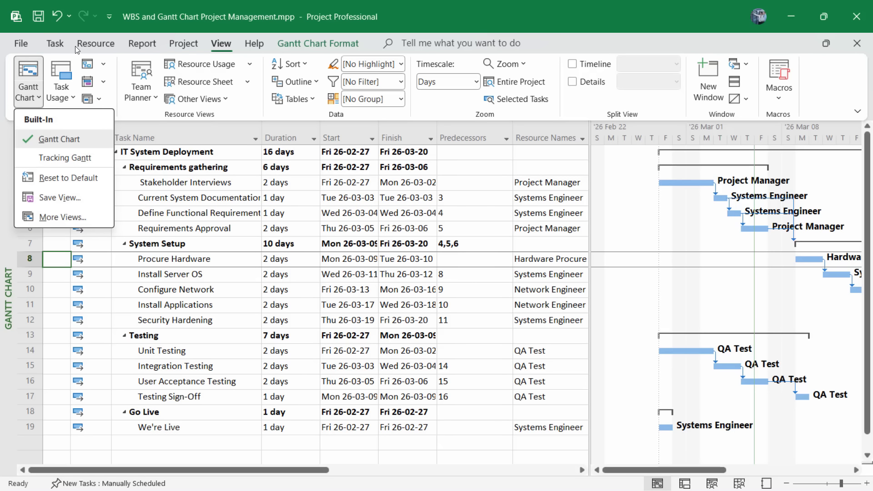
{"action": "left_click", "coordinate": [54, 45]}
{"action": "left_click", "coordinate": [53, 45]}
{"action": "left_click", "coordinate": [39, 99]}
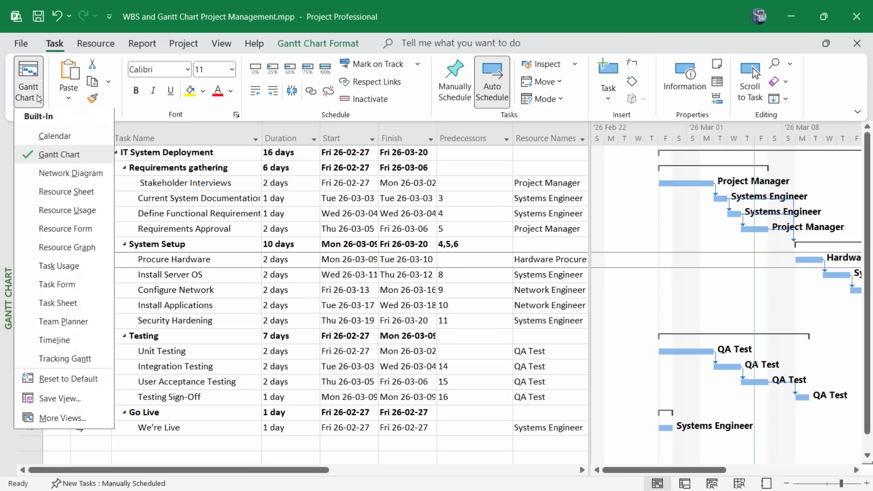
{"action": "left_click", "coordinate": [79, 181]}
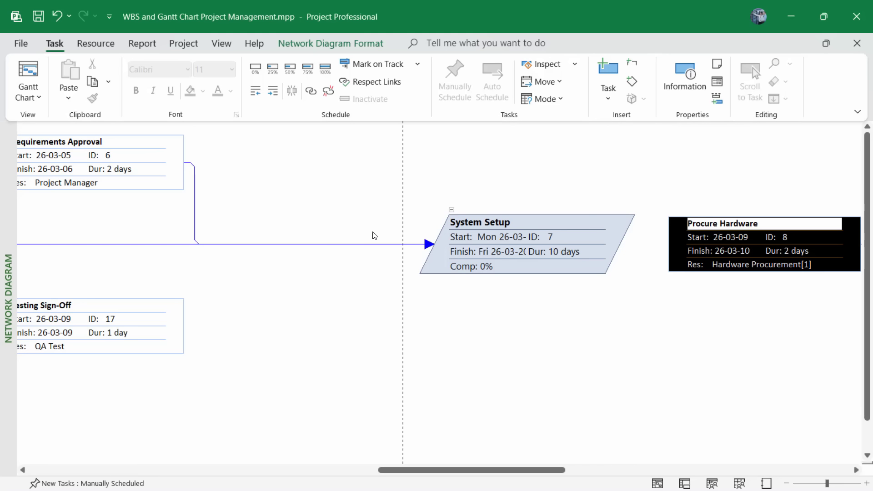
{"action": "left_click_drag", "start_coordinate": [412, 470], "coordinate": [173, 473]}
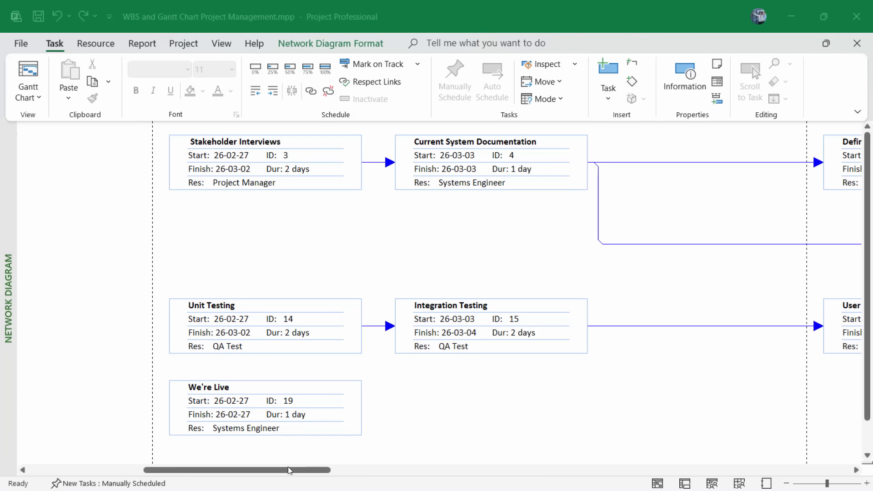
{"action": "left_click_drag", "start_coordinate": [288, 467], "coordinate": [398, 452]}
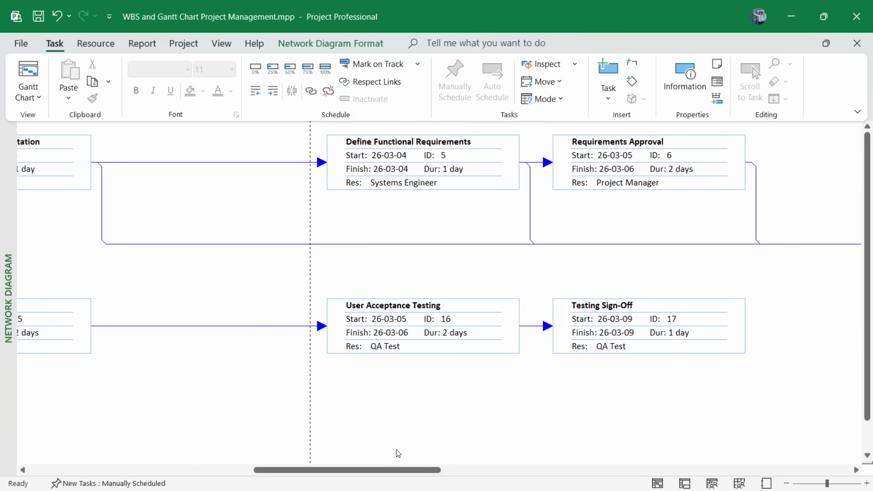